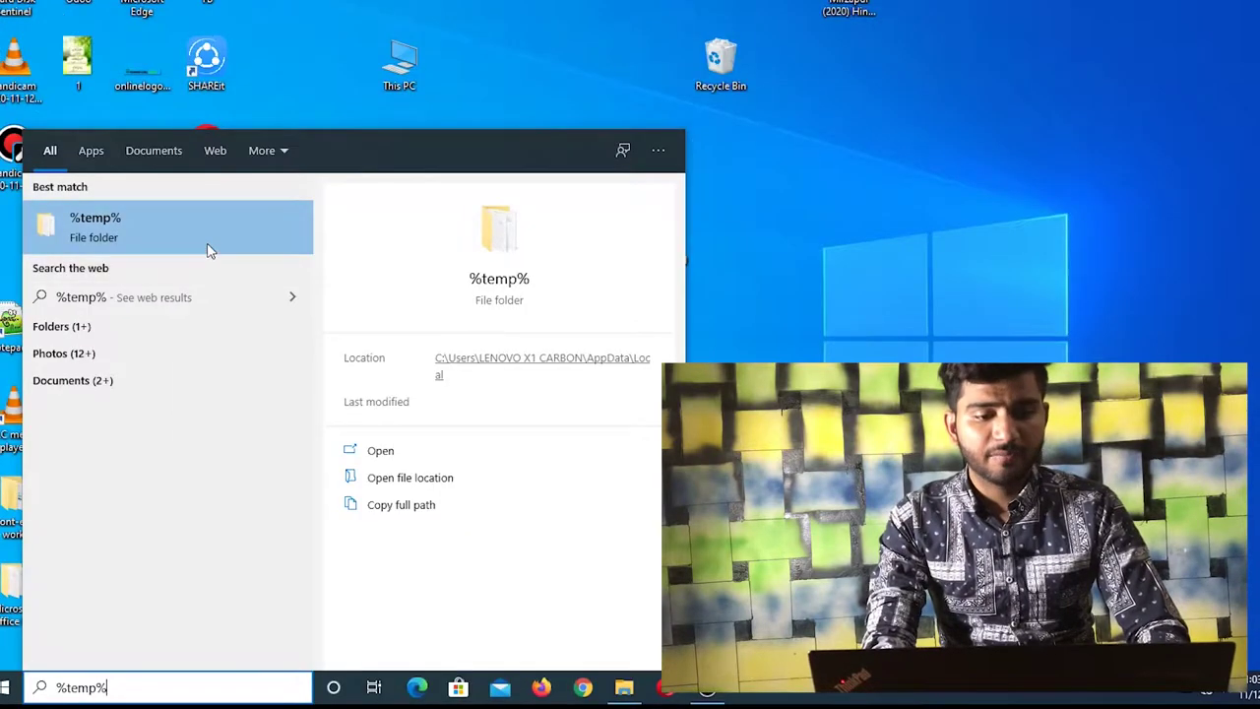
- Open the %temp% folder and look through its temporary files
{"action": "left_click", "coordinate": [207, 250]}
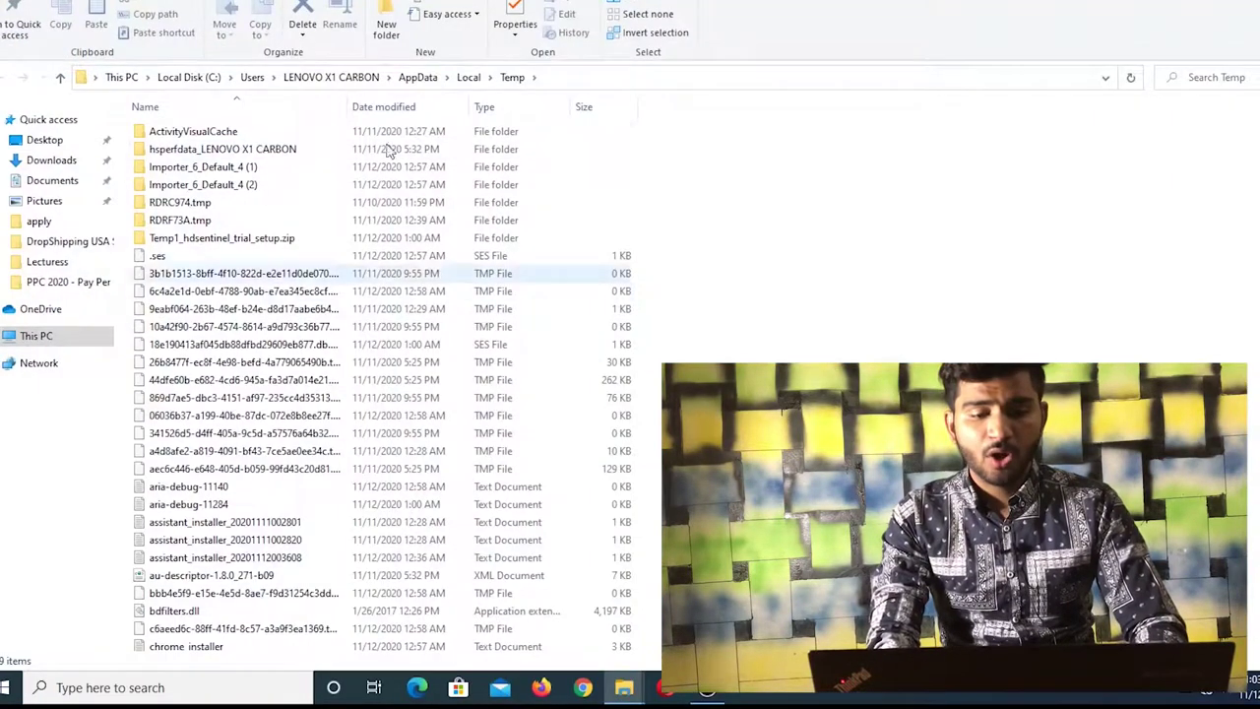
{"action": "scroll", "coordinate": [384, 384], "scroll_direction": "down", "scroll_amount": 20}
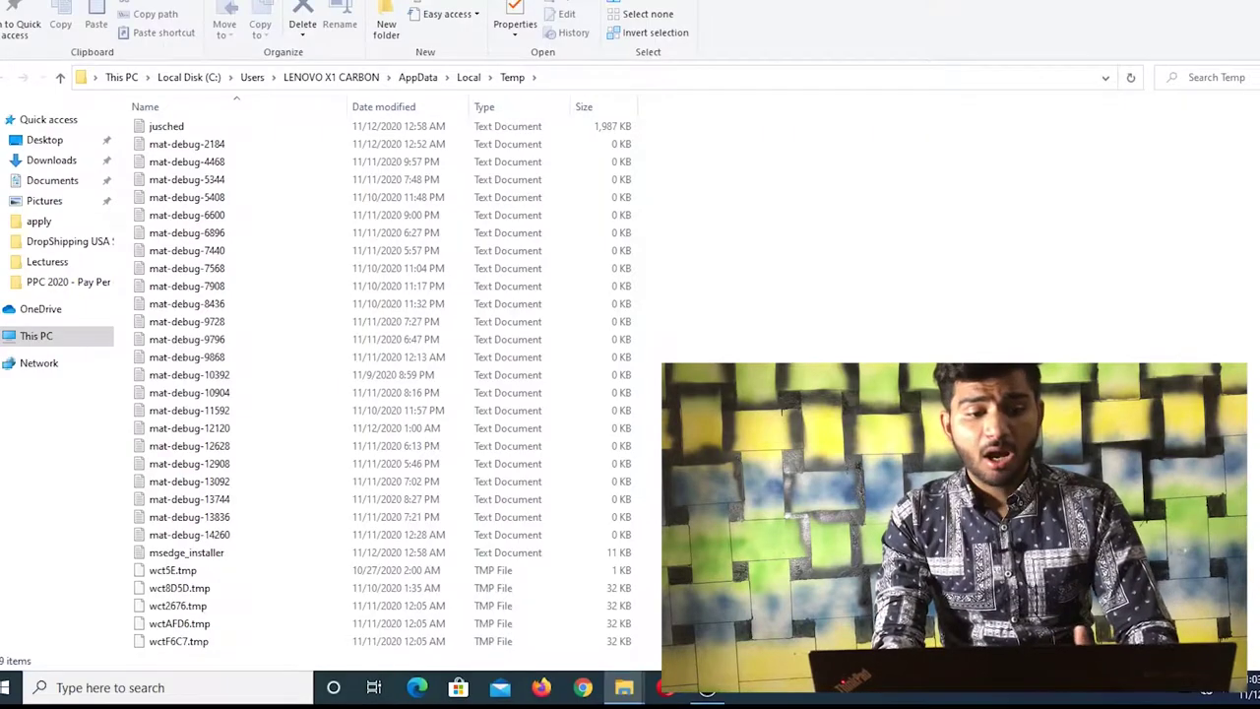
{"action": "scroll", "coordinate": [384, 384], "scroll_direction": "up", "scroll_amount": 10}
{"action": "scroll", "coordinate": [384, 384], "scroll_direction": "down", "scroll_amount": 13}
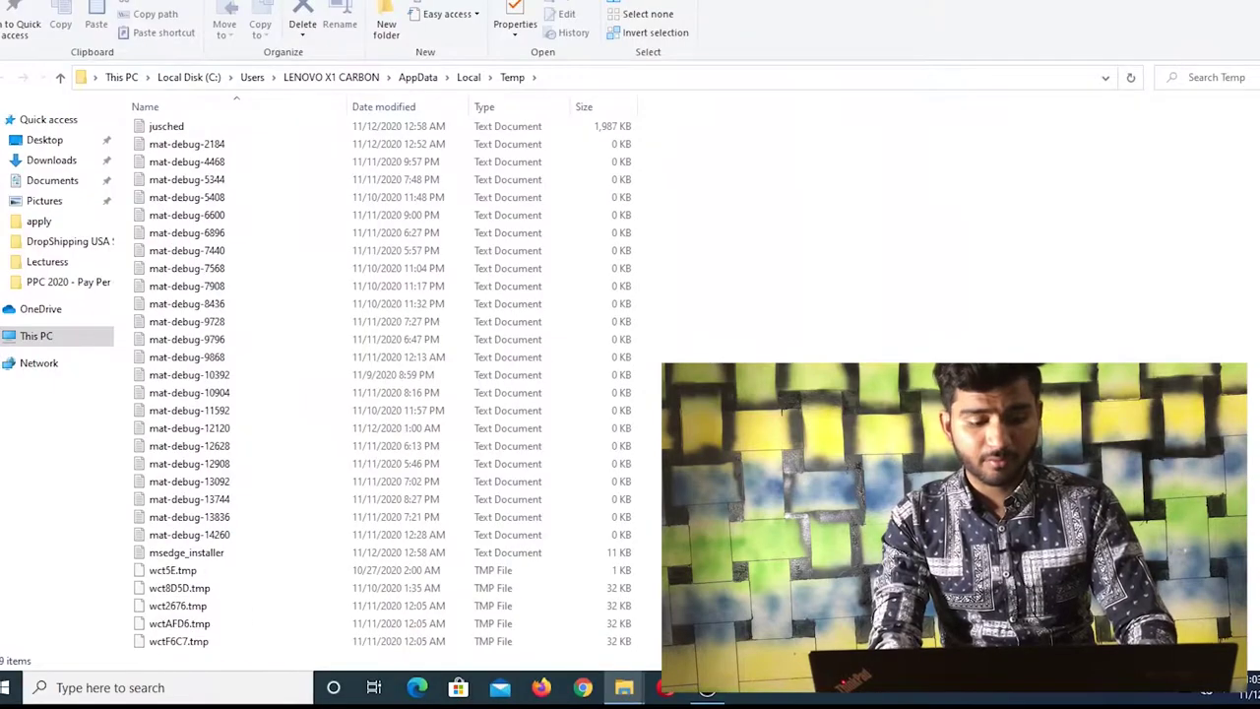
- Delete everything in the Temp folder, skipping files in use by Google Chrome and cancelling at the one open in OneDrive
{"action": "key", "text": "ctrl+a"}
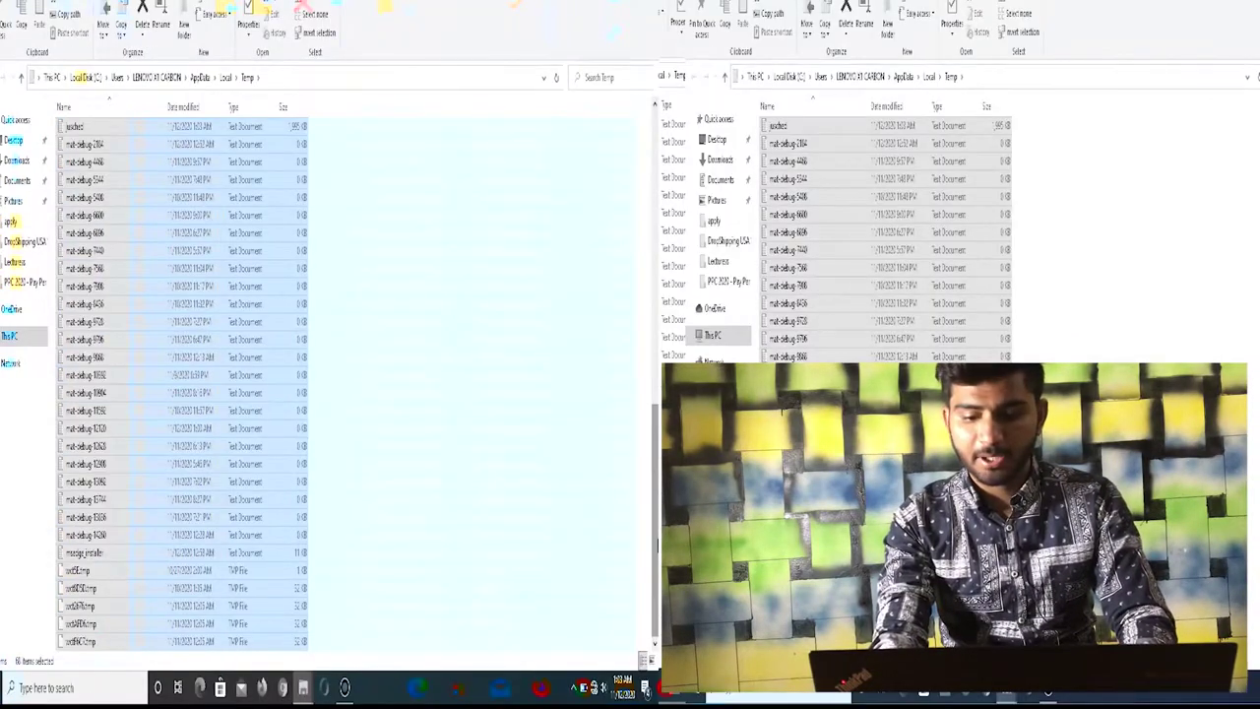
{"action": "key", "text": "Delete"}
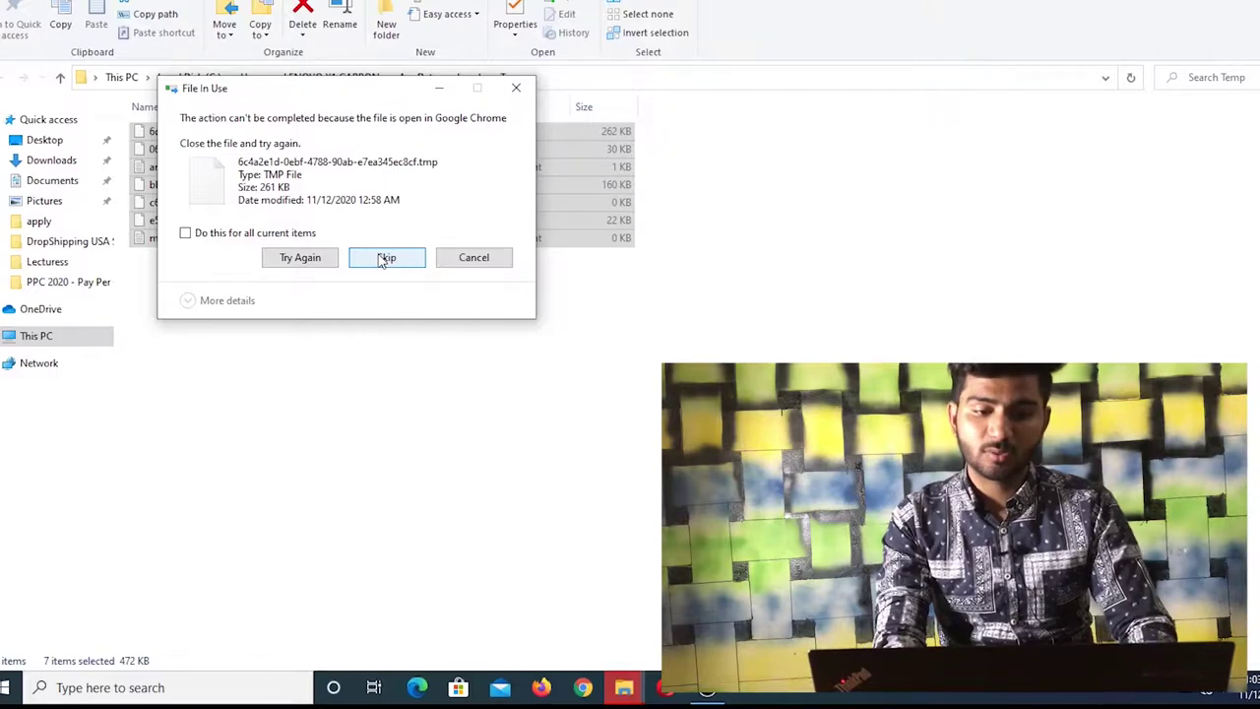
{"action": "left_click", "coordinate": [382, 258]}
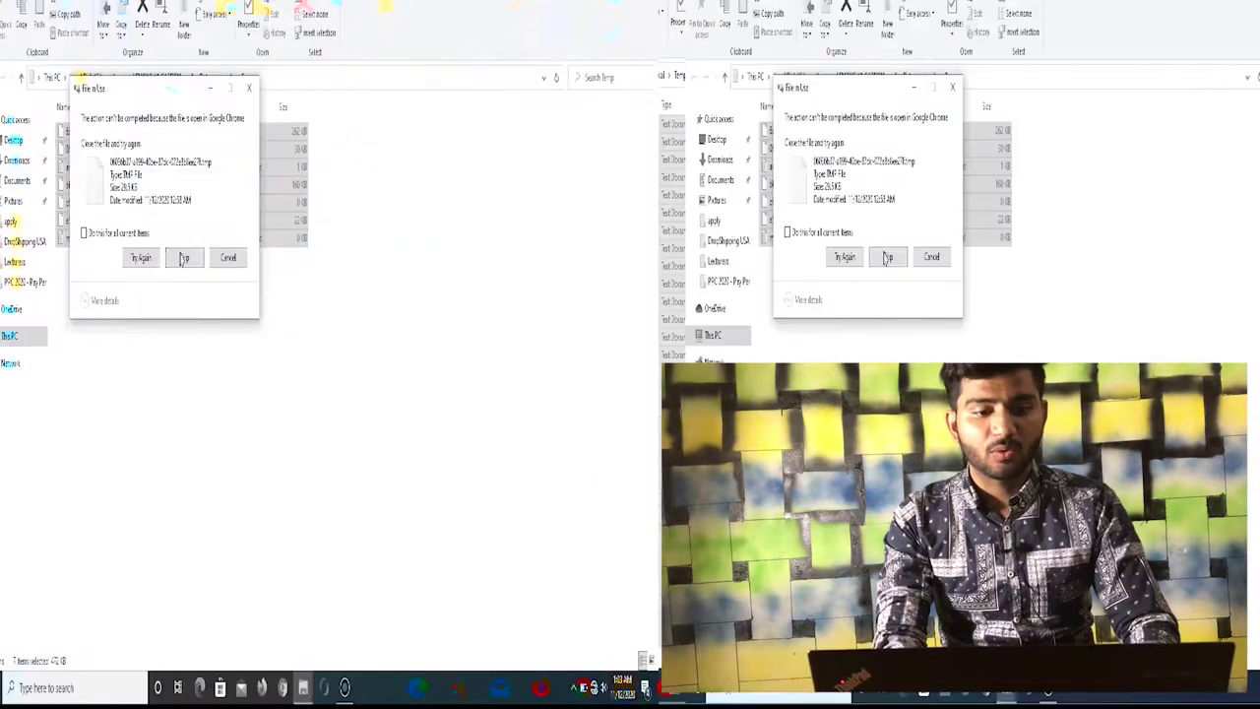
{"action": "left_click", "coordinate": [363, 262]}
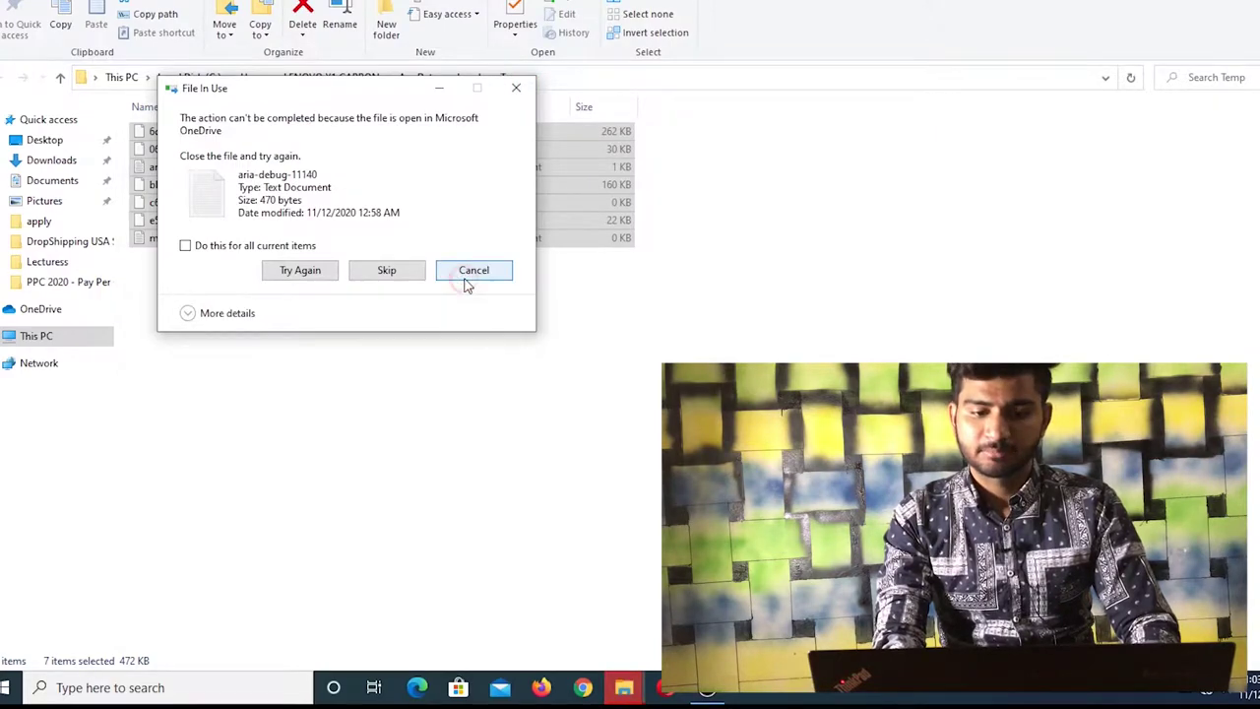
{"action": "left_click", "coordinate": [466, 278]}
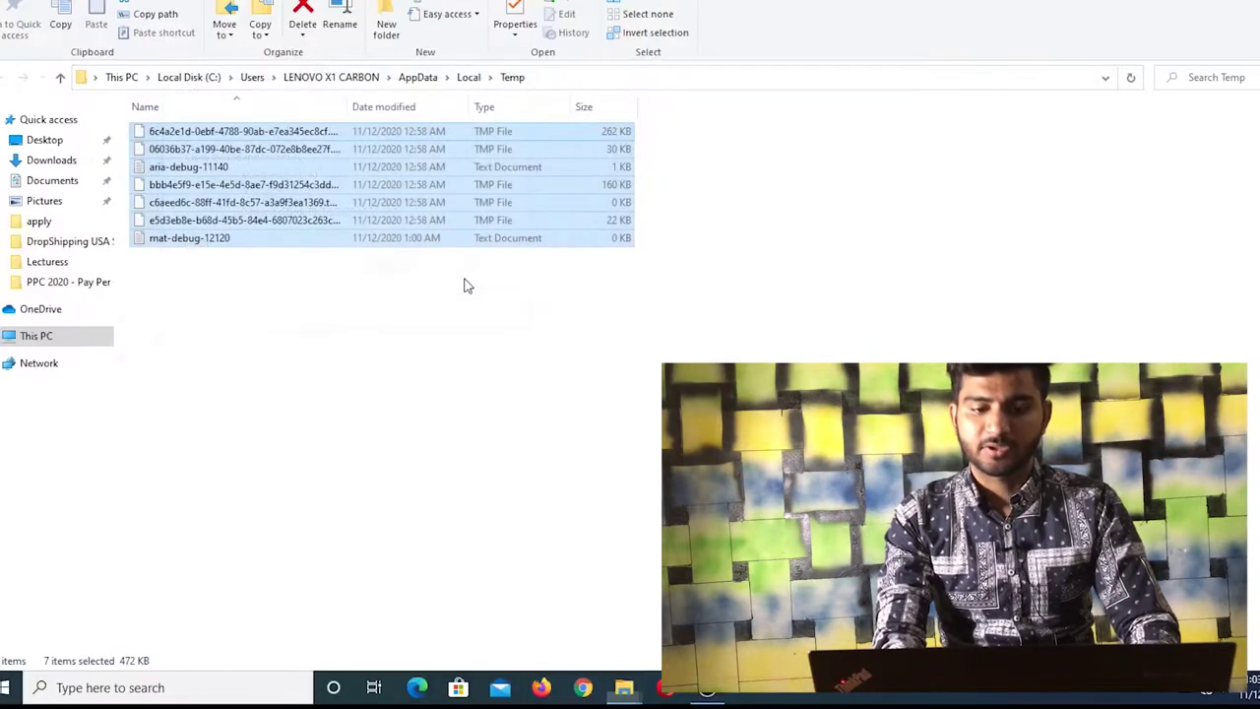
{"action": "left_click", "coordinate": [747, 291]}
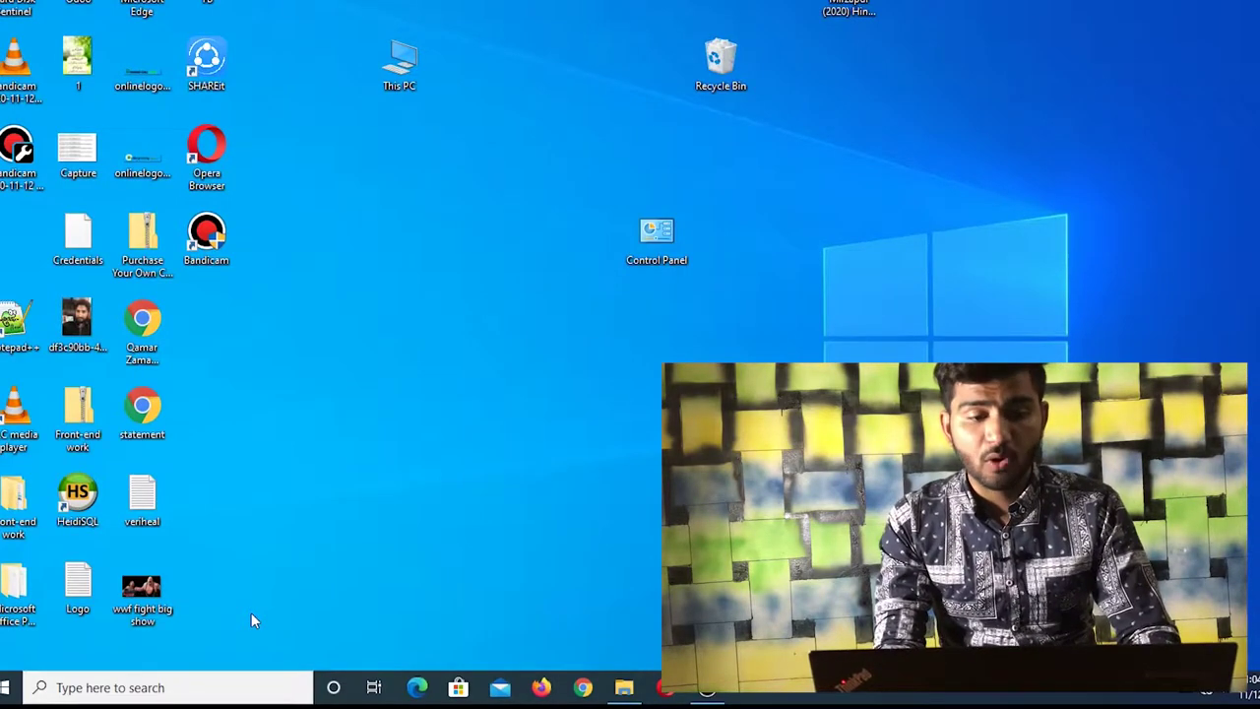
- Create a new folder on the desktop, keeping the default name
{"action": "left_click_drag", "start_coordinate": [305, 608], "coordinate": [2, 11]}
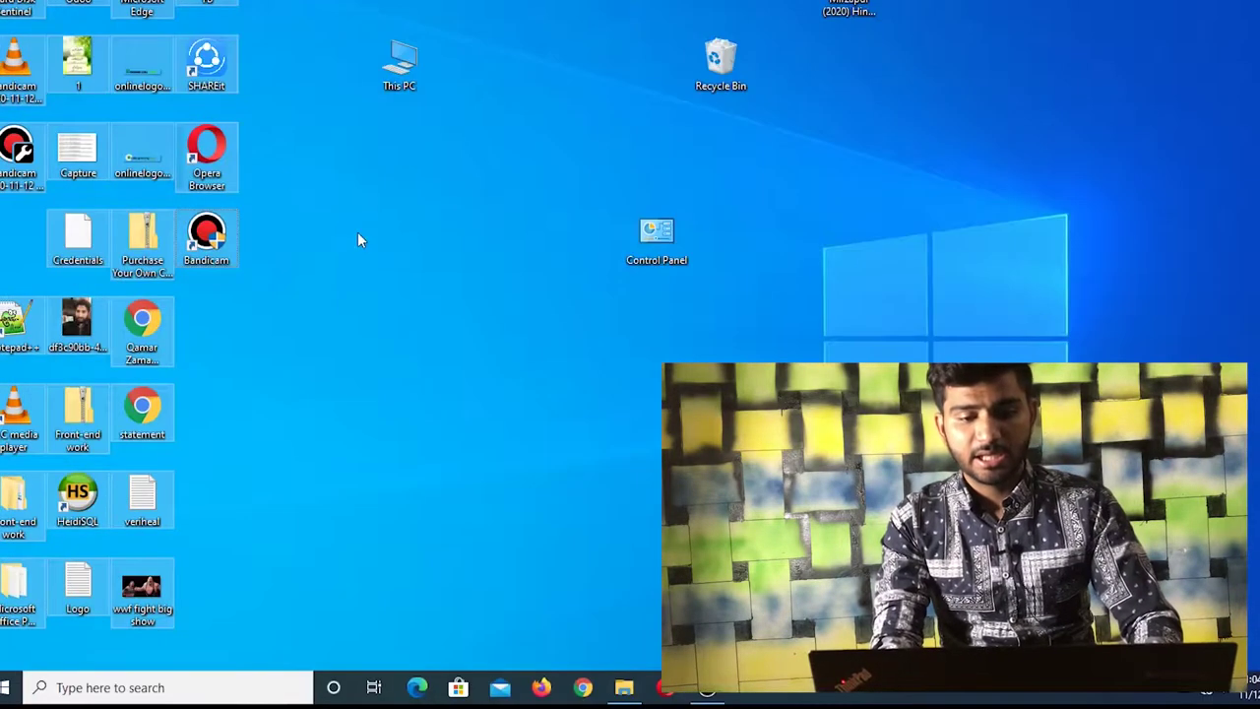
{"action": "right_click", "coordinate": [373, 260]}
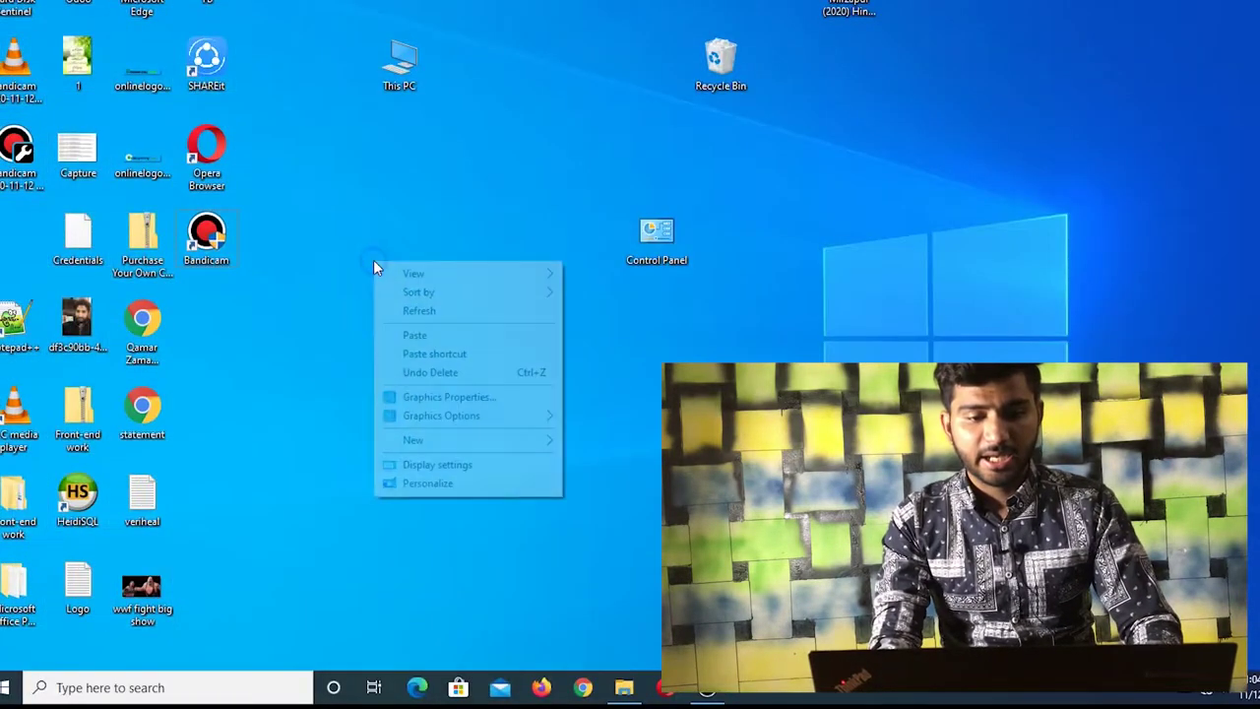
{"action": "mouse_move", "coordinate": [478, 441]}
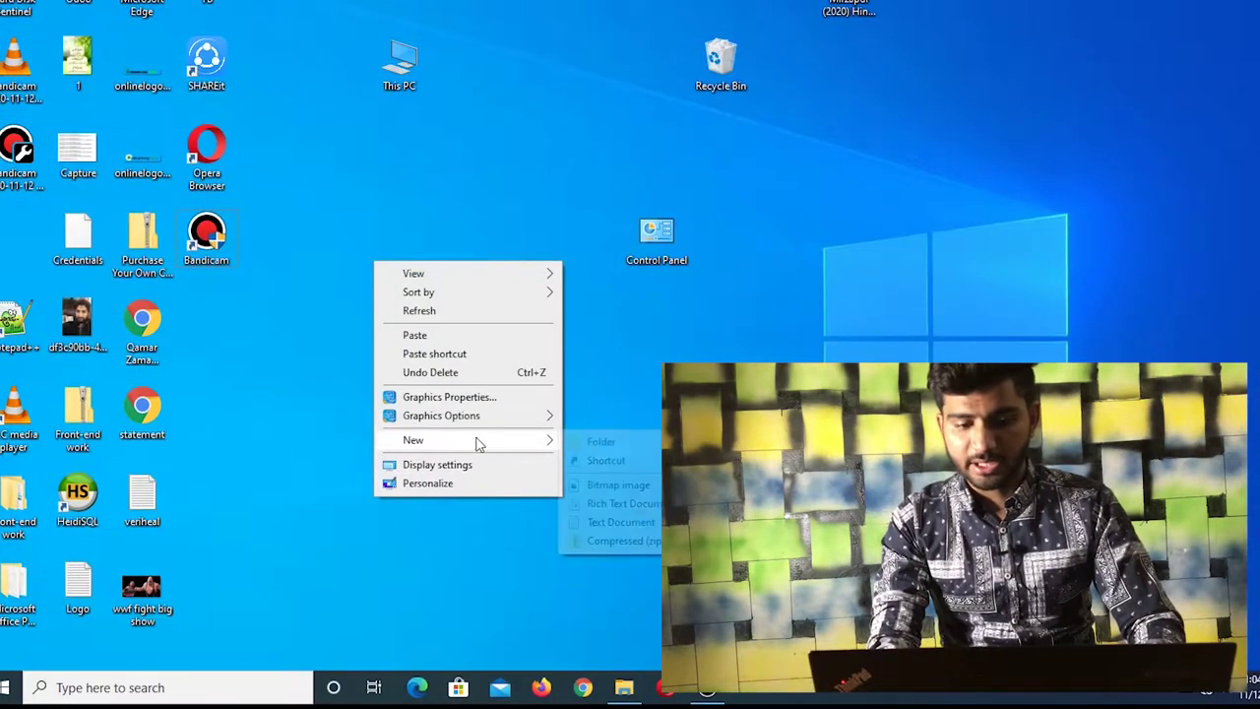
{"action": "left_click", "coordinate": [597, 441]}
{"action": "key", "text": "Return"}
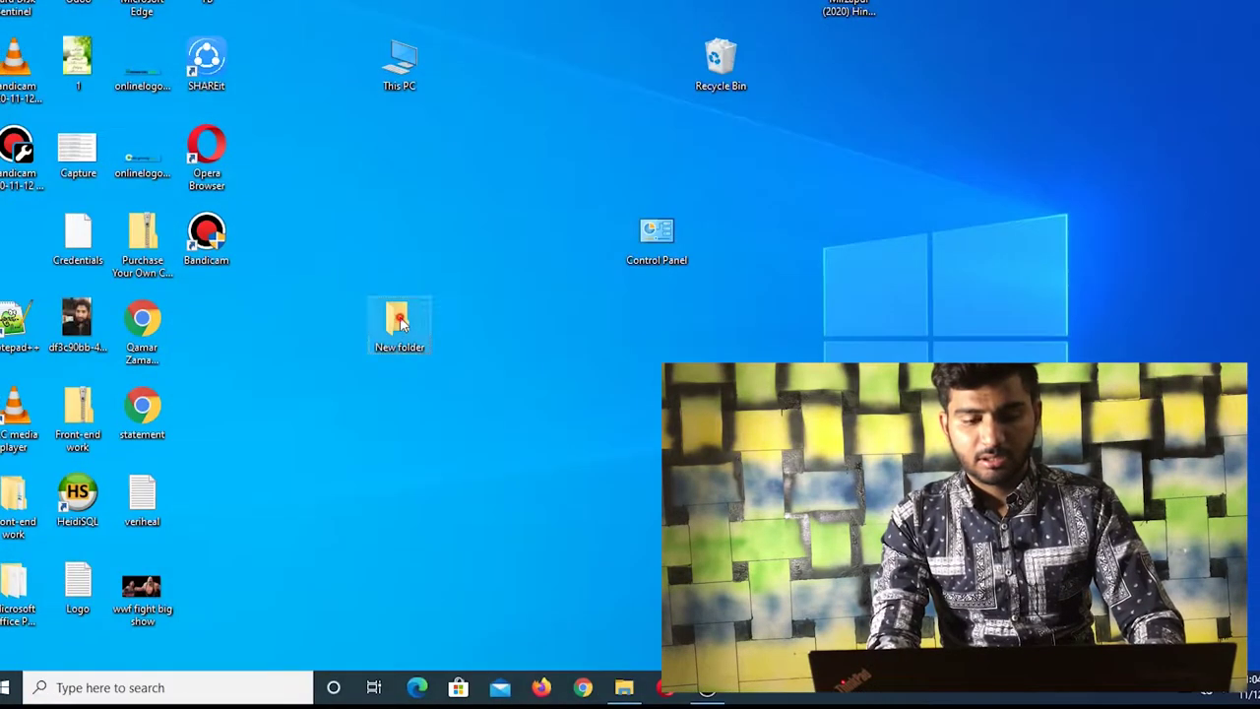
{"action": "double_click", "coordinate": [398, 320]}
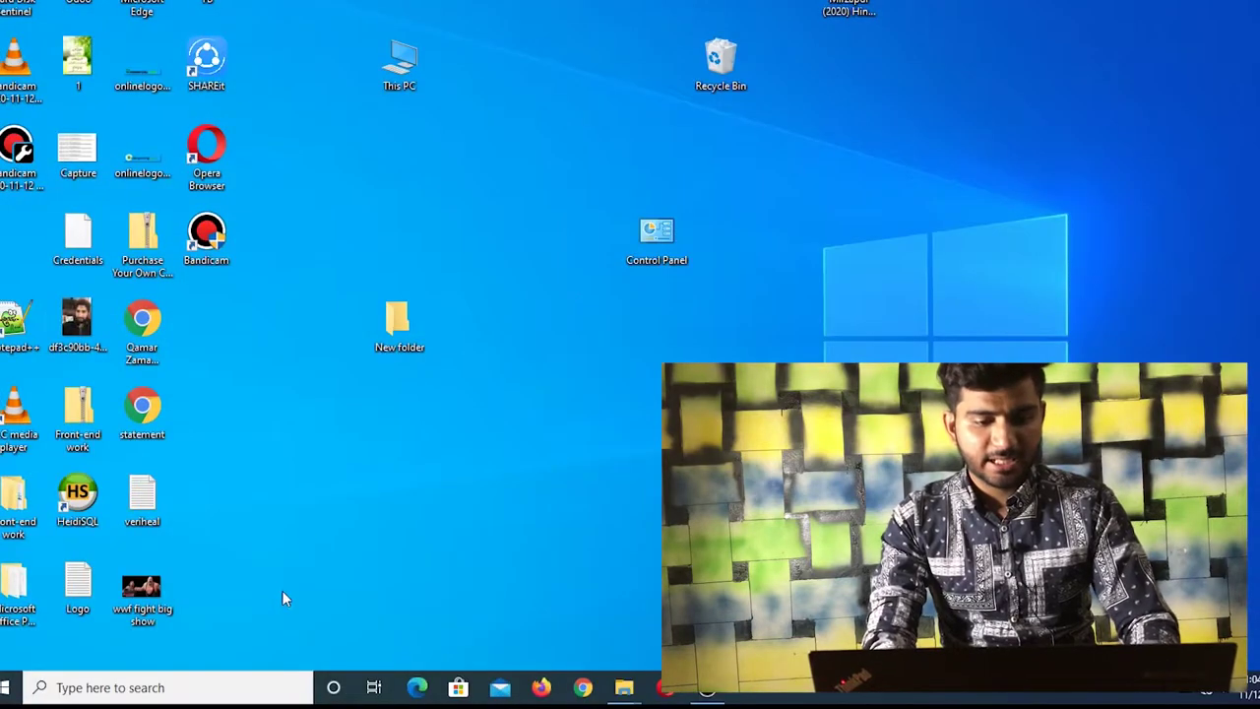
- Move the desktop files and shortcuts into the new folder, skipping the Bandicam files in use, and return to the desktop
{"action": "left_click_drag", "start_coordinate": [281, 590], "coordinate": [77, 31]}
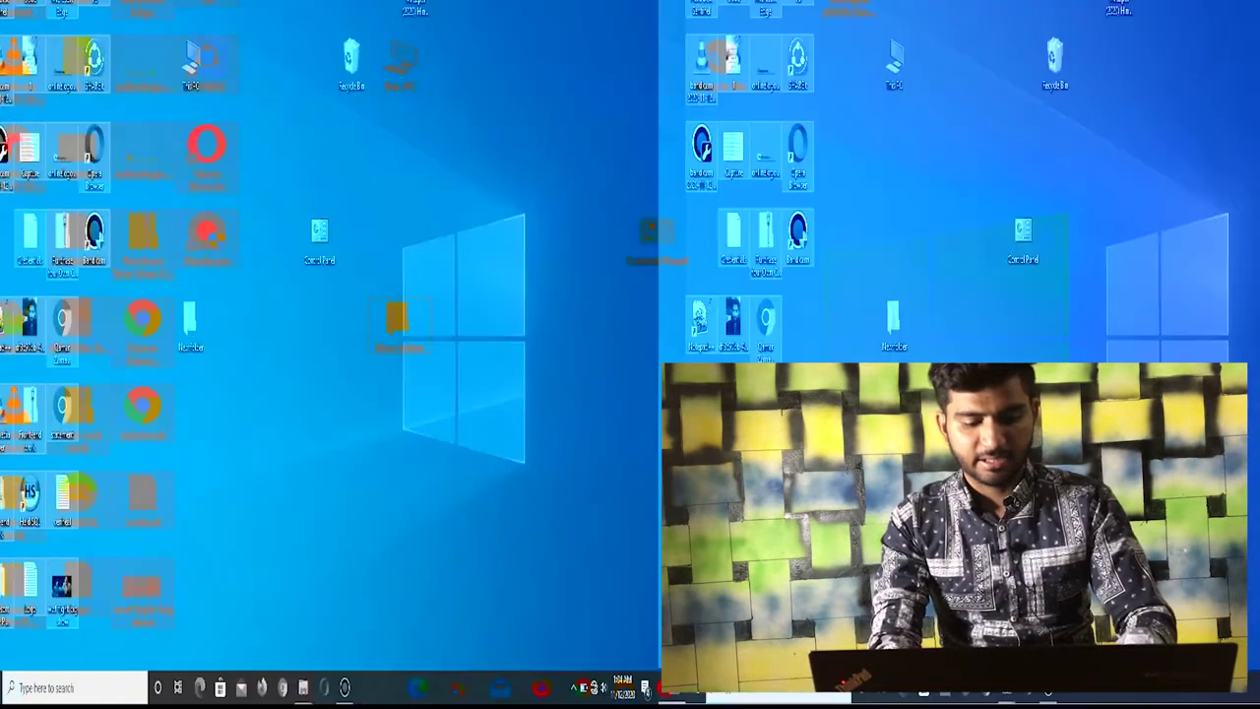
{"action": "double_click", "coordinate": [396, 318]}
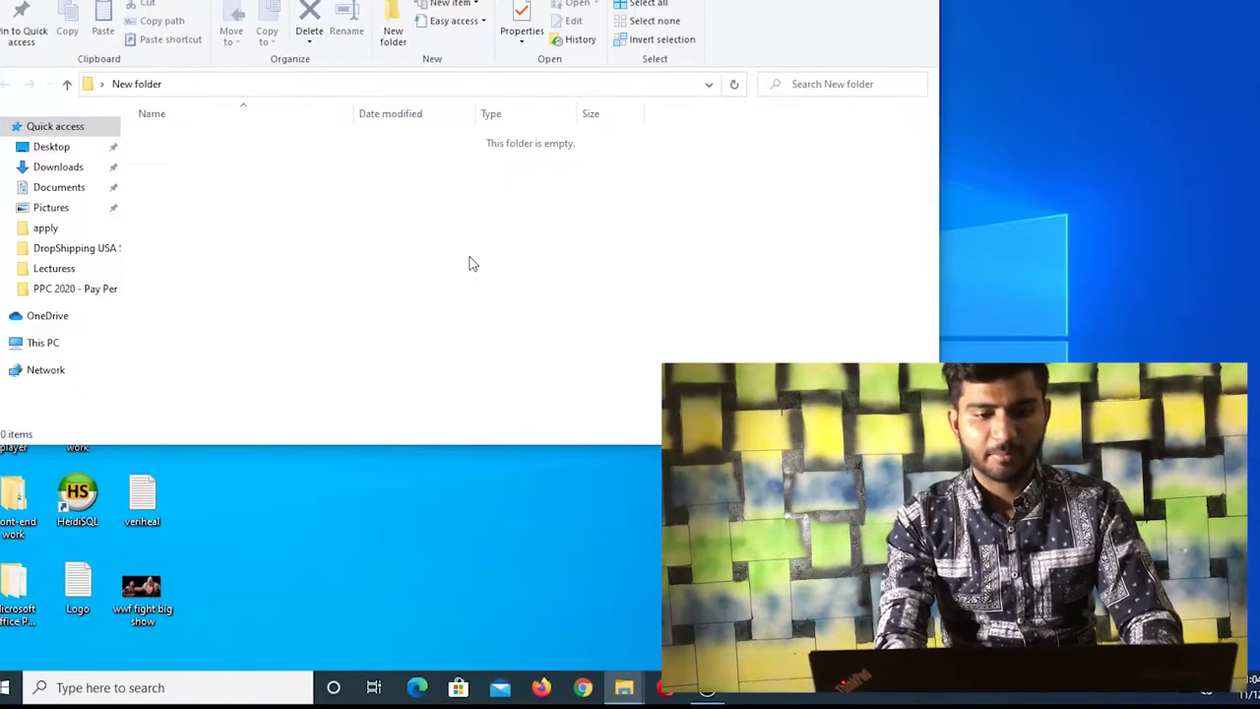
{"action": "key", "text": "ctrl+v"}
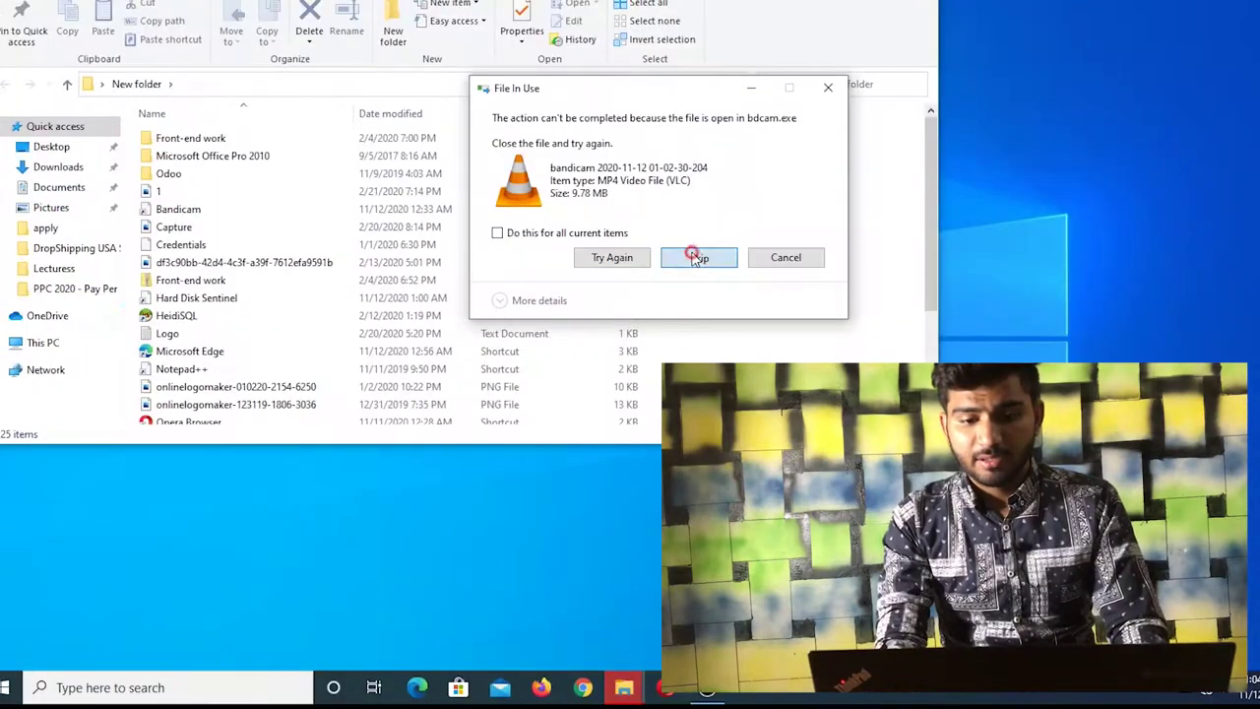
{"action": "left_click", "coordinate": [697, 257]}
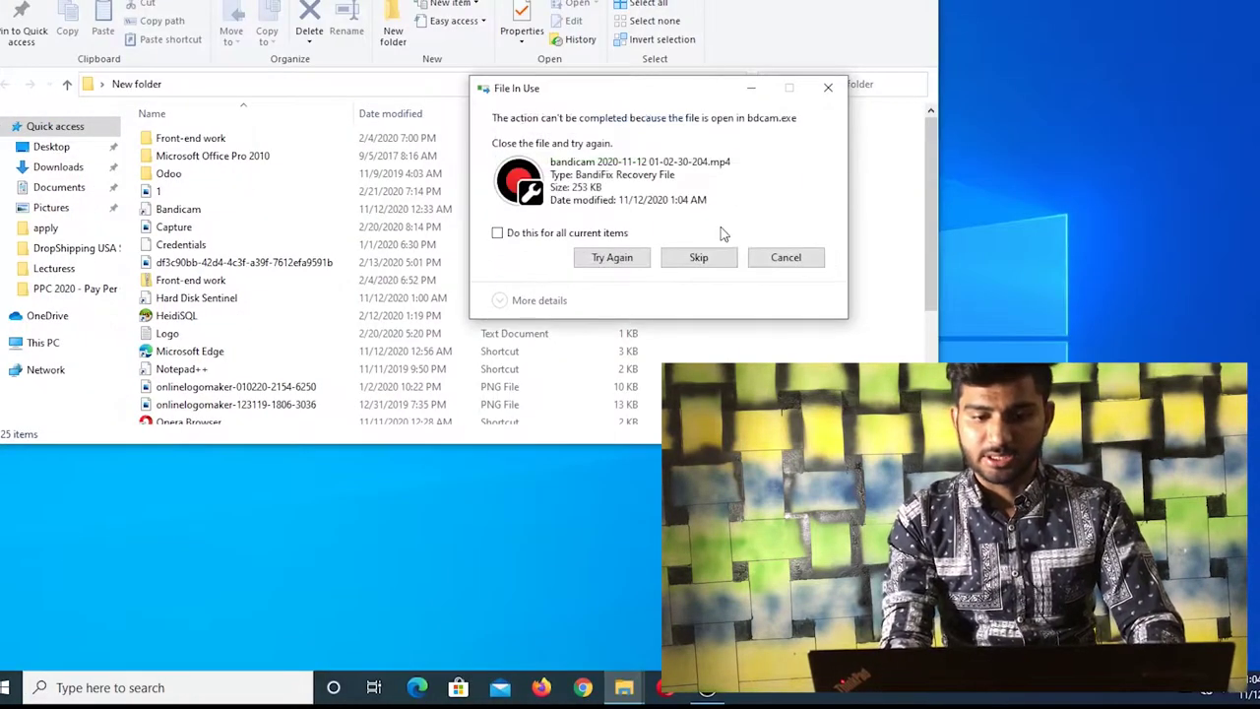
{"action": "left_click", "coordinate": [733, 258]}
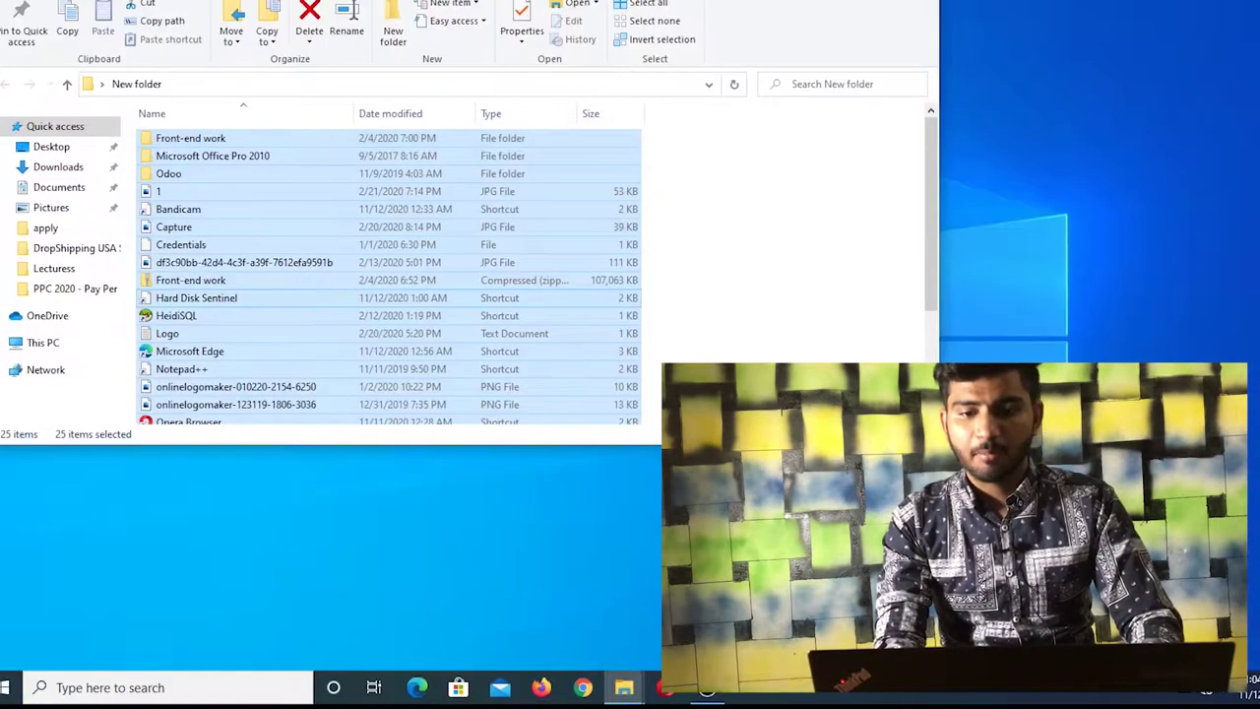
{"action": "key", "text": "super+d"}
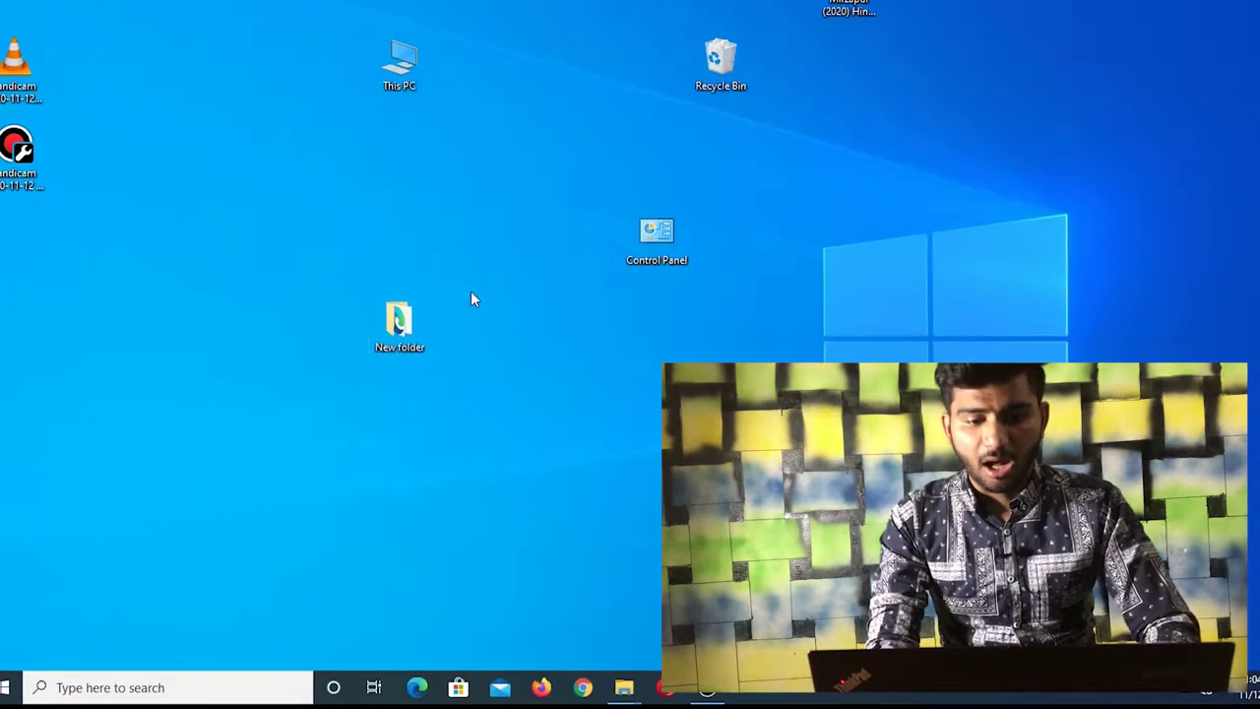
- Open This PC, shrink its window and move it aside on the desktop
{"action": "double_click", "coordinate": [400, 63]}
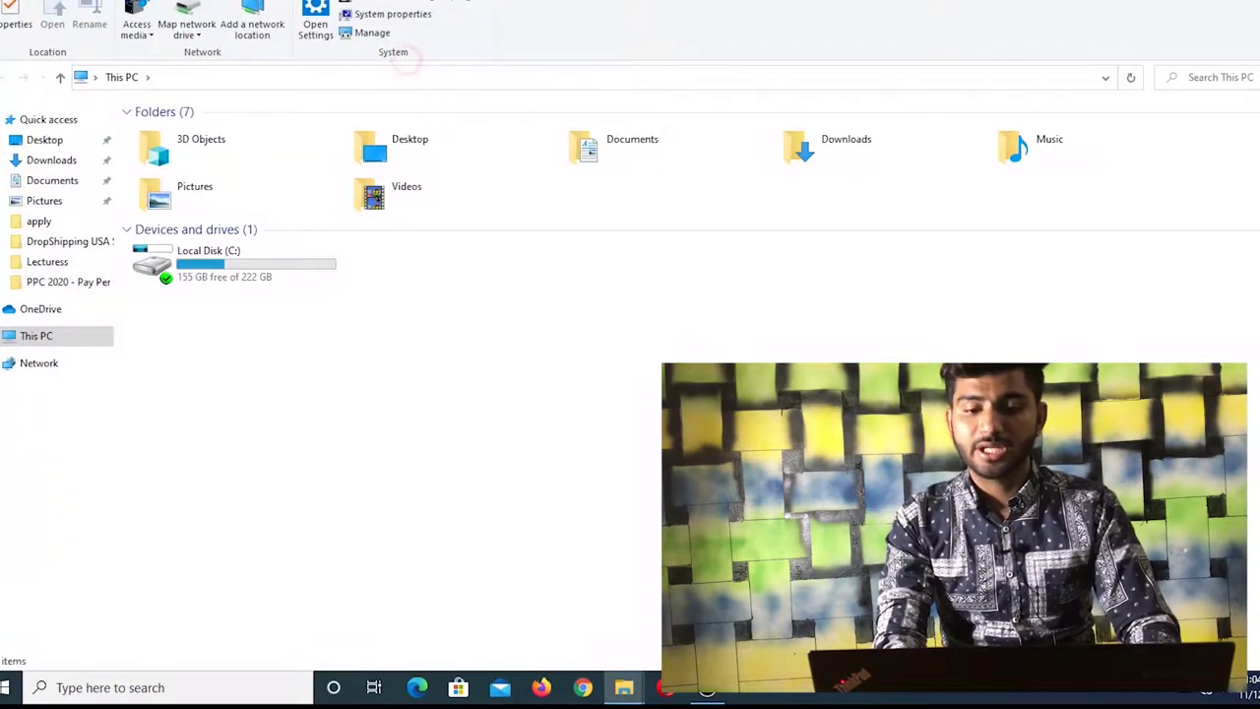
{"action": "key", "text": "super+Down"}
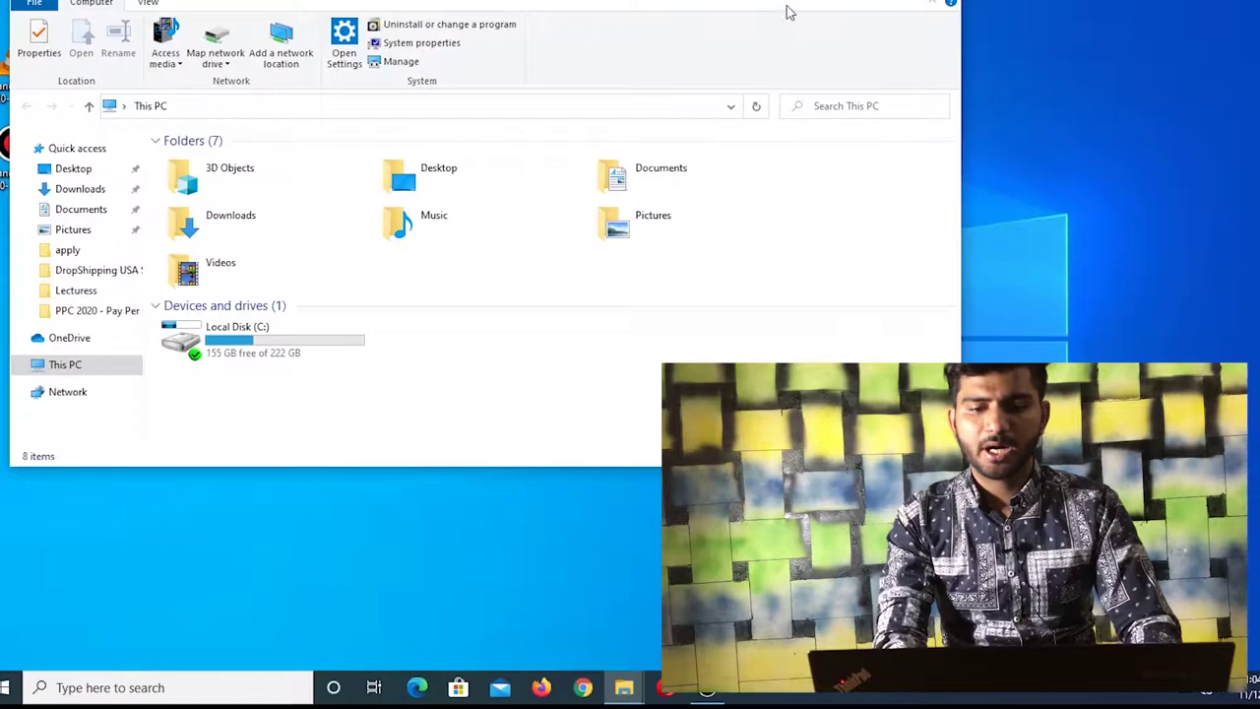
{"action": "left_click_drag", "start_coordinate": [766, 1], "coordinate": [715, 344]}
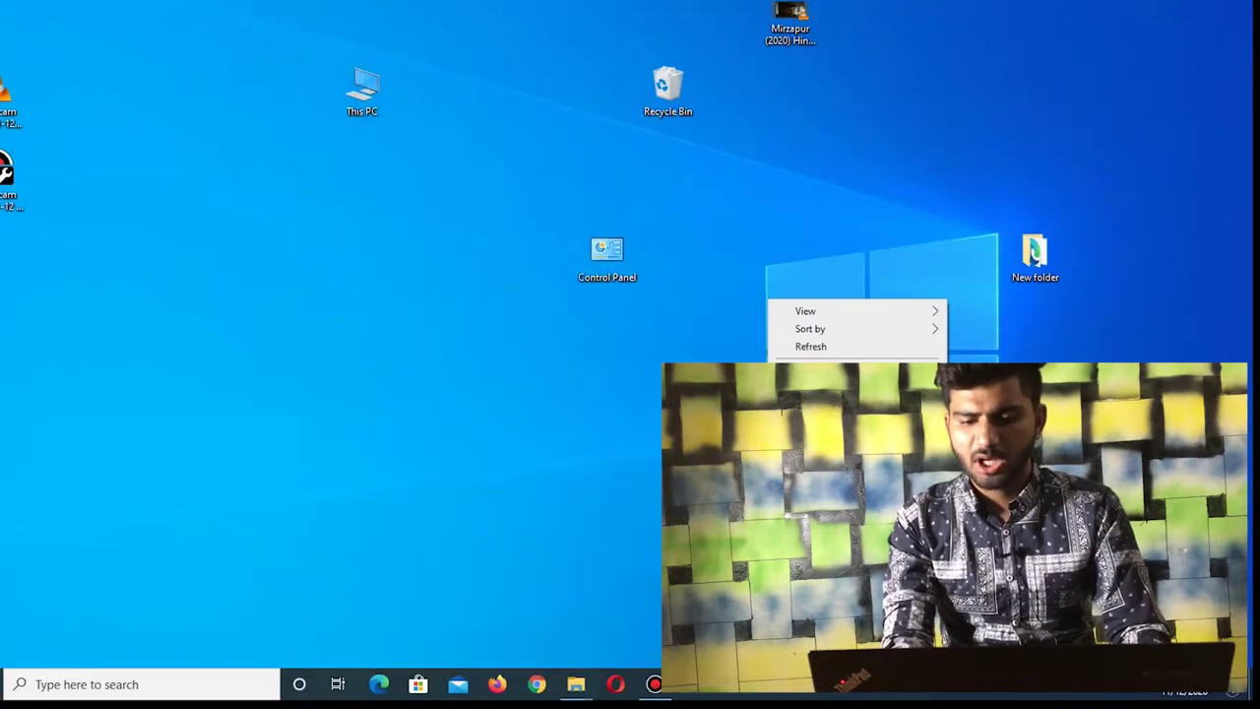
- Create a second folder on the desktop, paste the cut files into it, and check its contents
{"action": "key", "text": "ctrl+shift+n"}
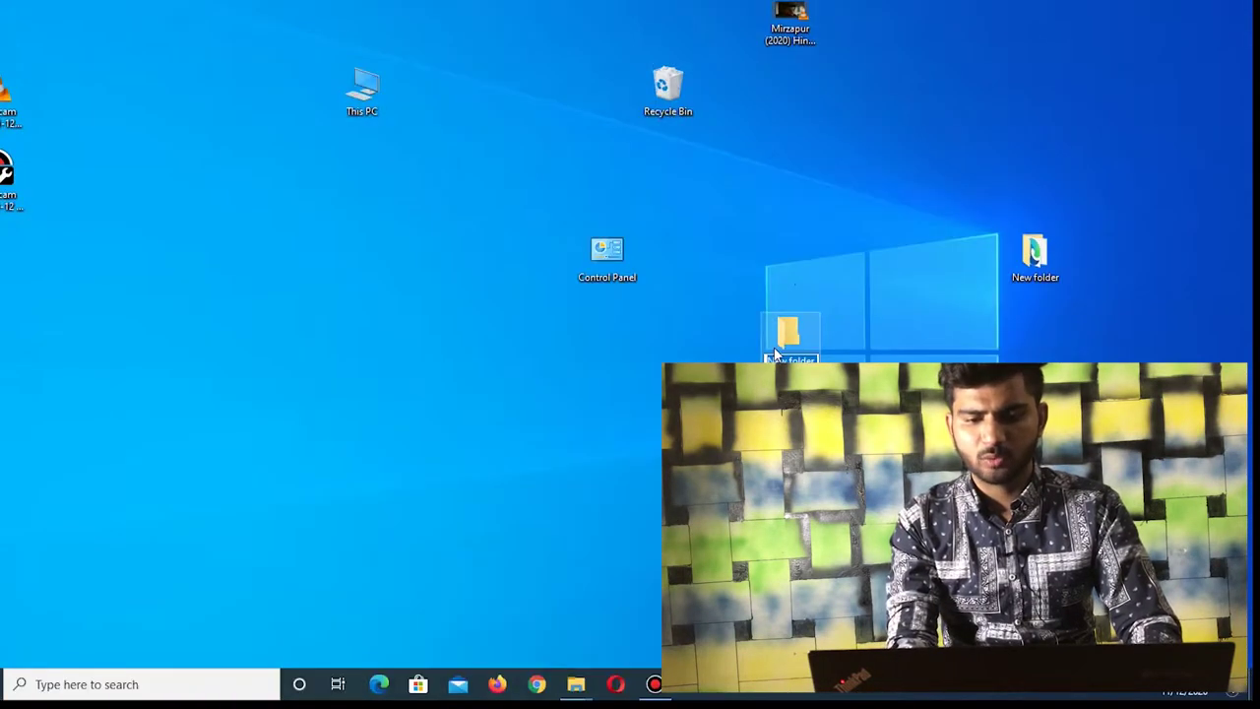
{"action": "double_click", "coordinate": [791, 336]}
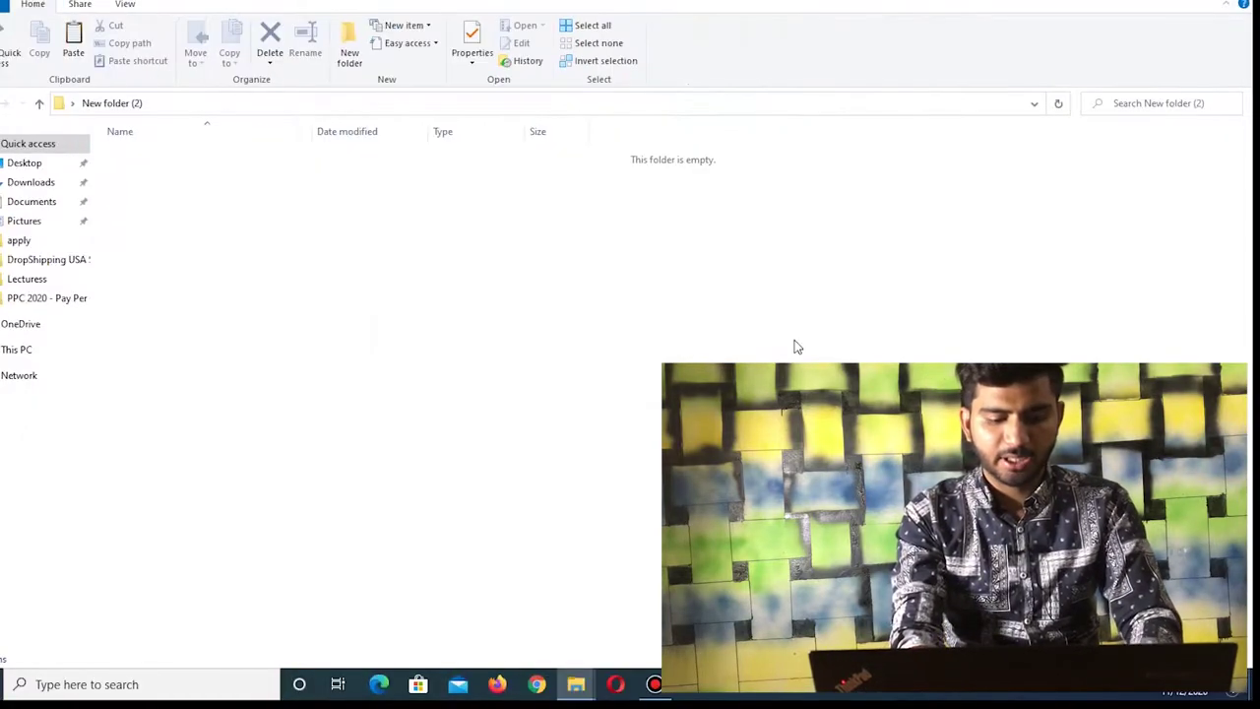
{"action": "key", "text": "ctrl+v"}
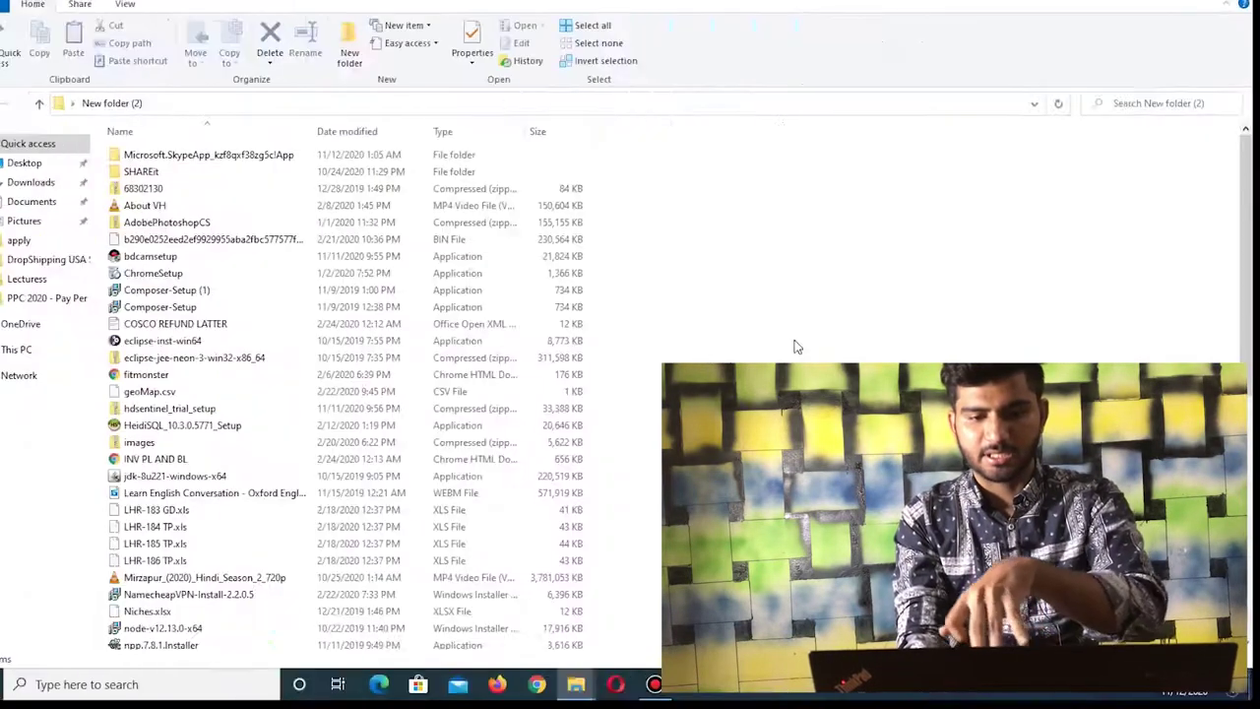
{"action": "left_click", "coordinate": [1162, 4]}
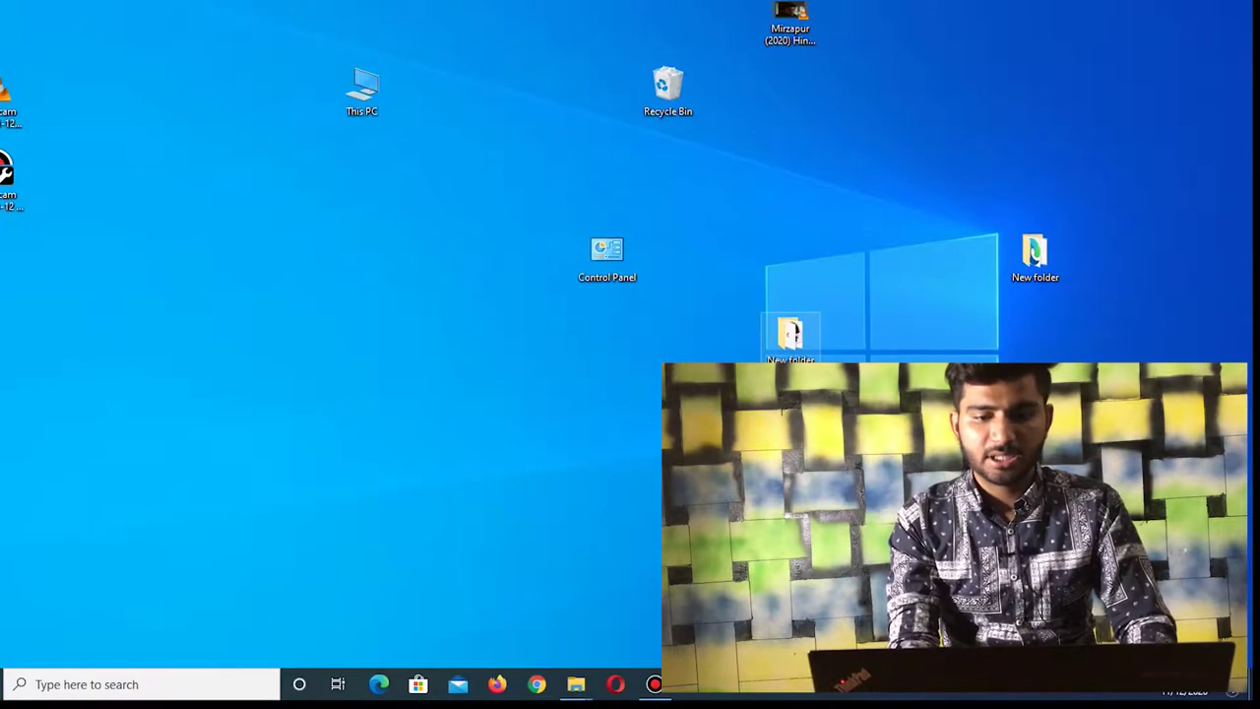
{"action": "double_click", "coordinate": [791, 336]}
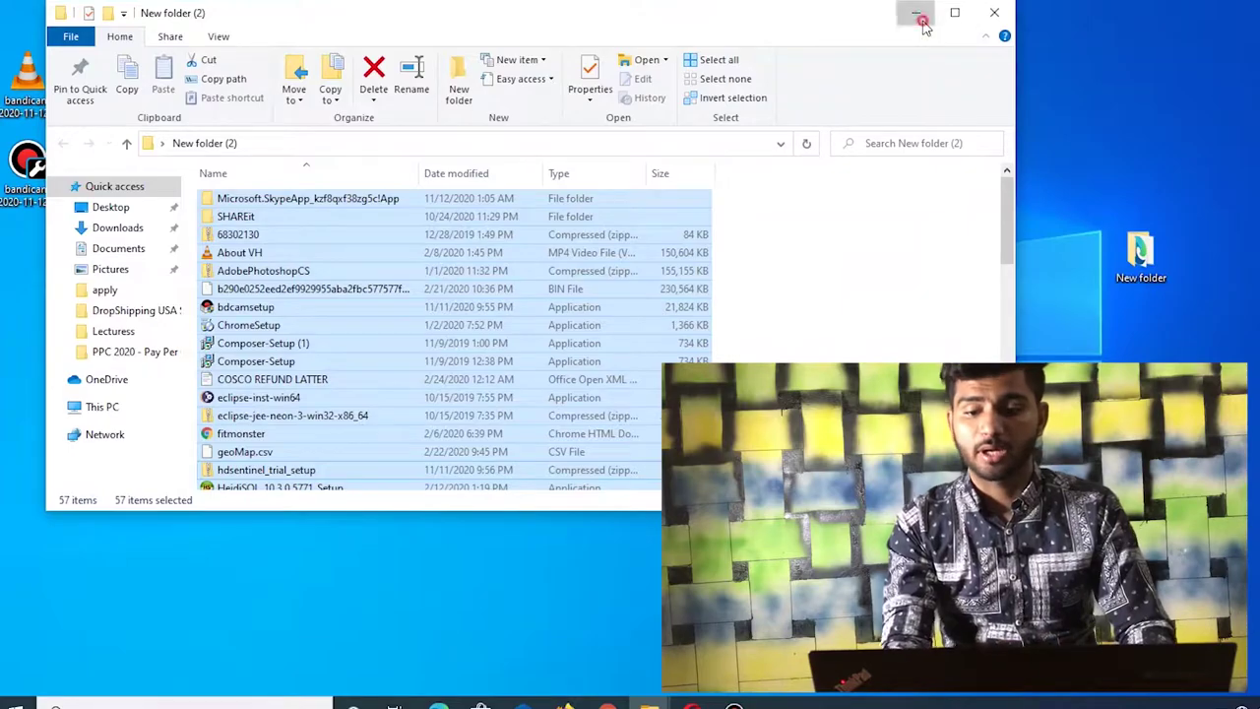
{"action": "left_click", "coordinate": [455, 14]}
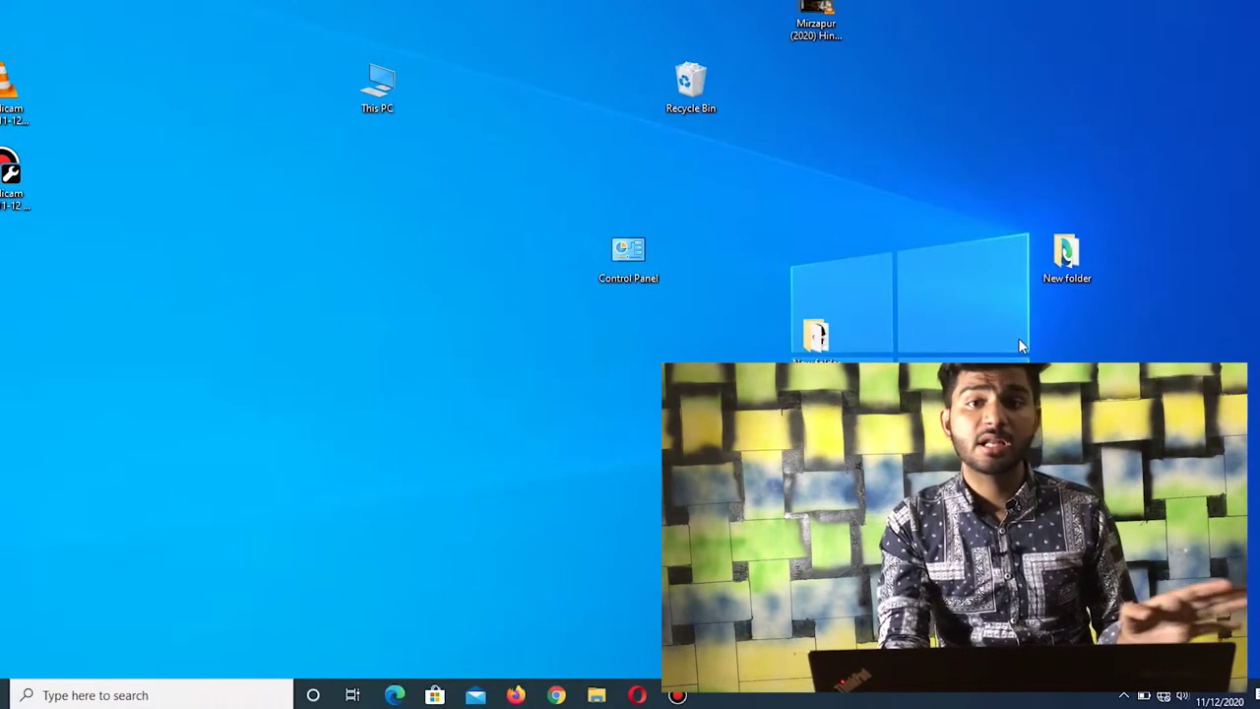
- Launch Hard Disk Sentinel from its shortcut in New folder, maximize it, and examine the disk's performance and health overview
{"action": "double_click", "coordinate": [815, 335]}
{"action": "key", "text": "ctrl+a"}
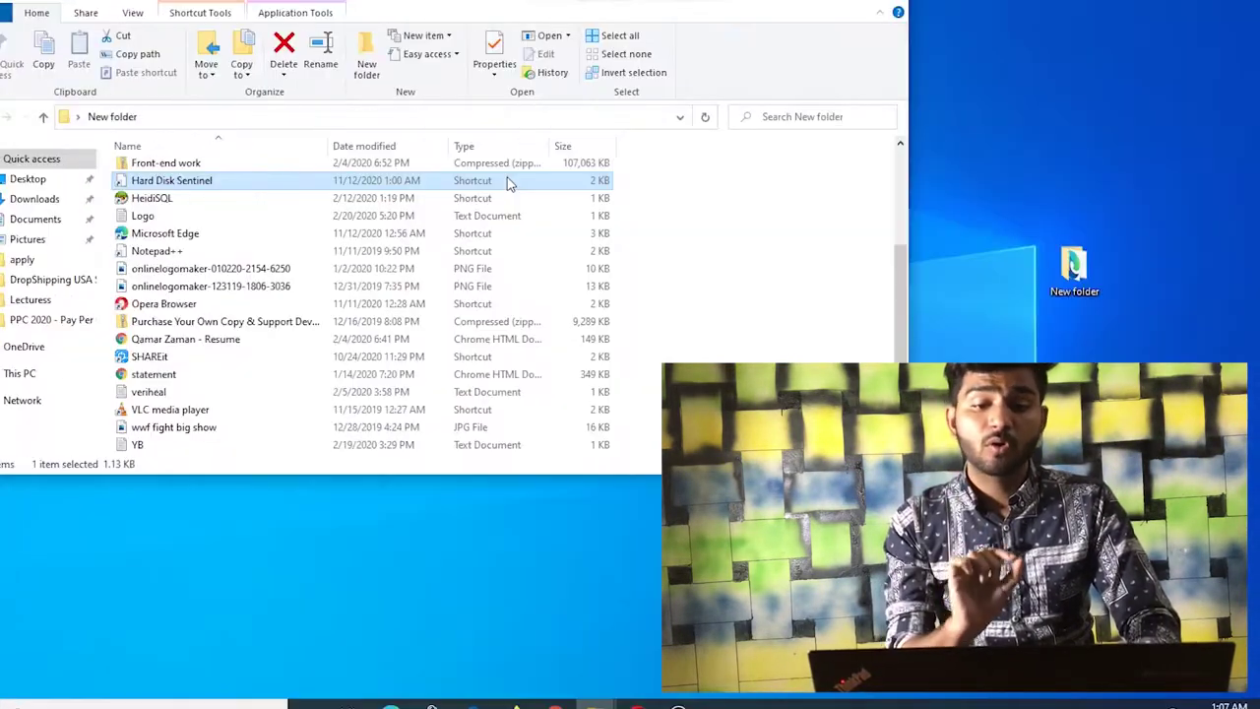
{"action": "double_click", "coordinate": [509, 183]}
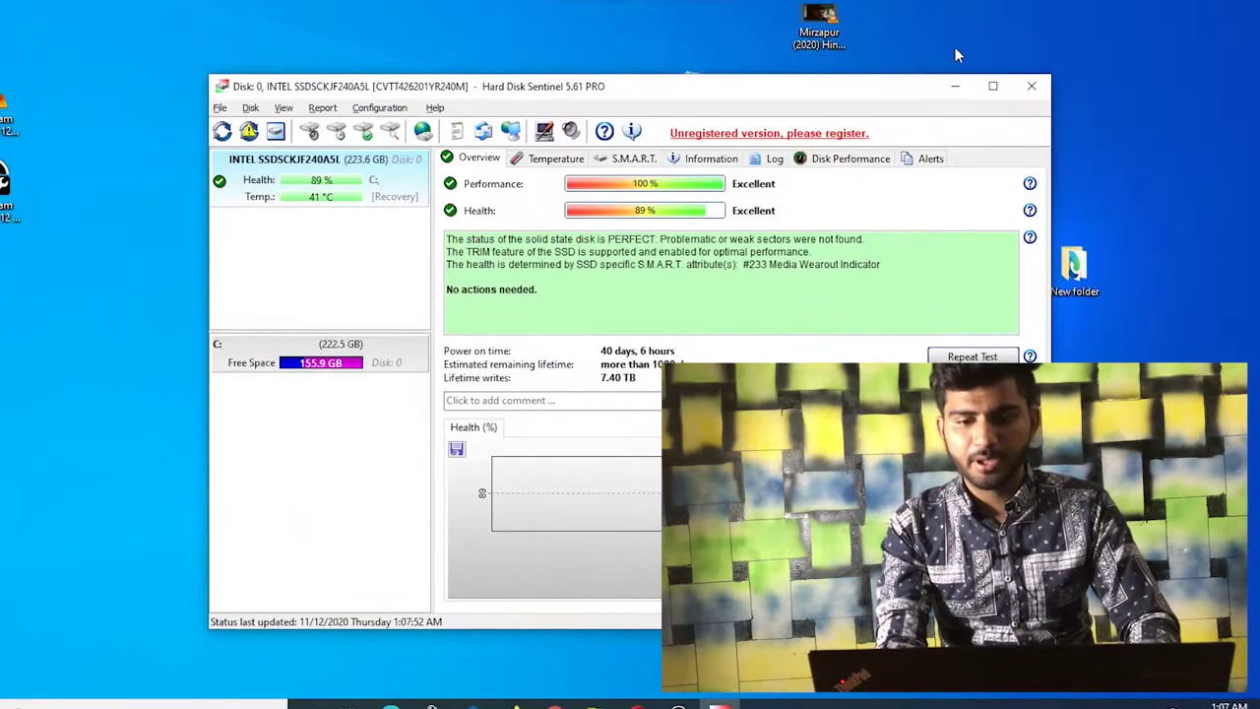
{"action": "left_click", "coordinate": [993, 86]}
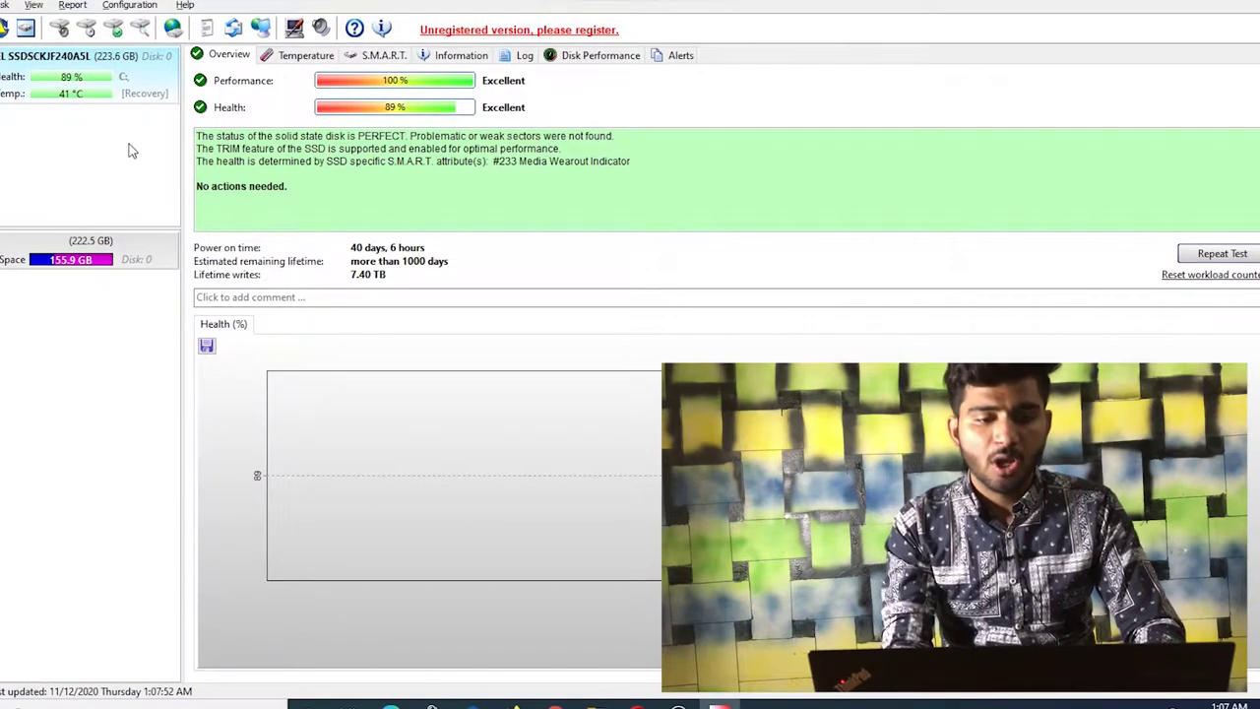
{"action": "mouse_move", "coordinate": [425, 109]}
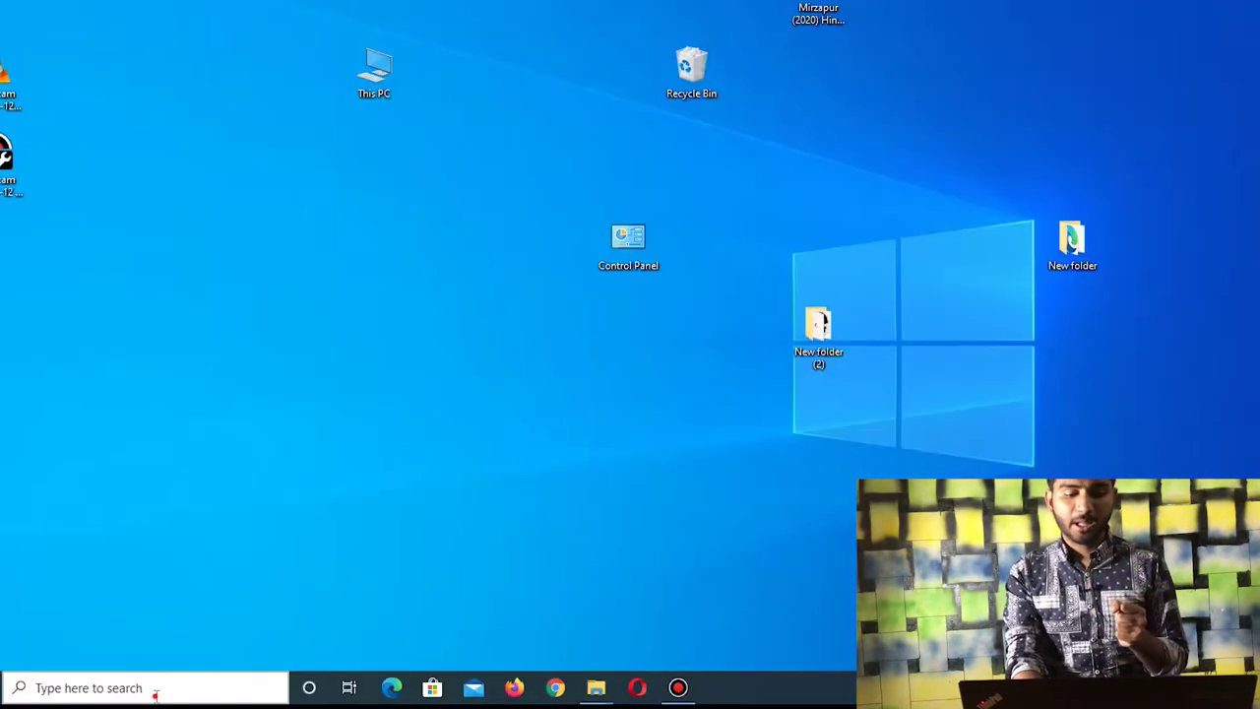
- Find and open Task Manager through Windows search, maximize it, and review the running processes and their resource usage
{"action": "left_click", "coordinate": [154, 687]}
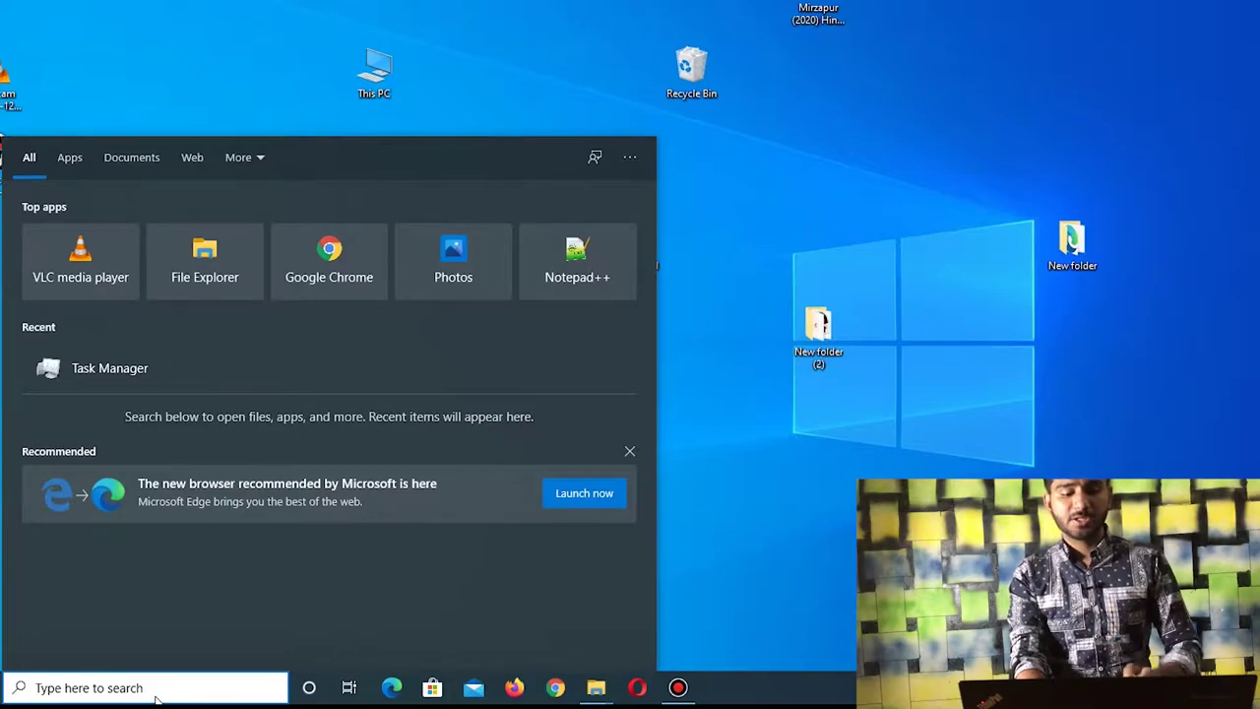
{"action": "type", "text": "tas"}
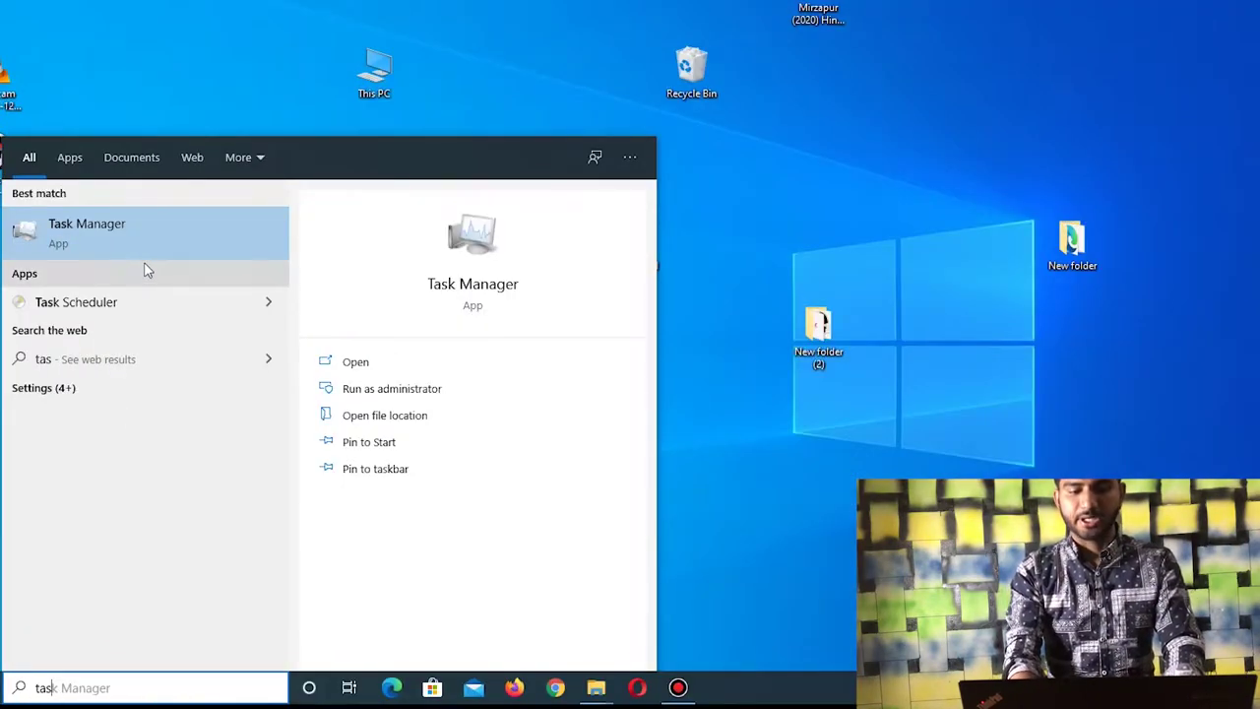
{"action": "left_click", "coordinate": [97, 233]}
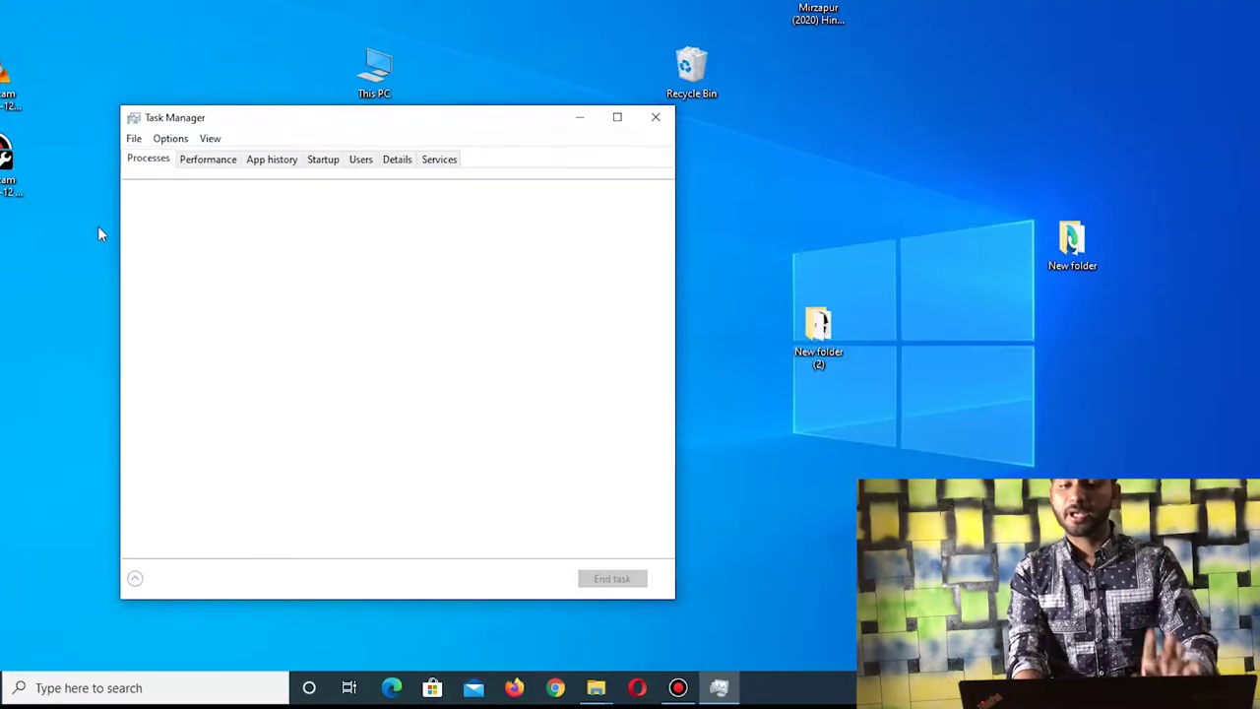
{"action": "left_click", "coordinate": [621, 119]}
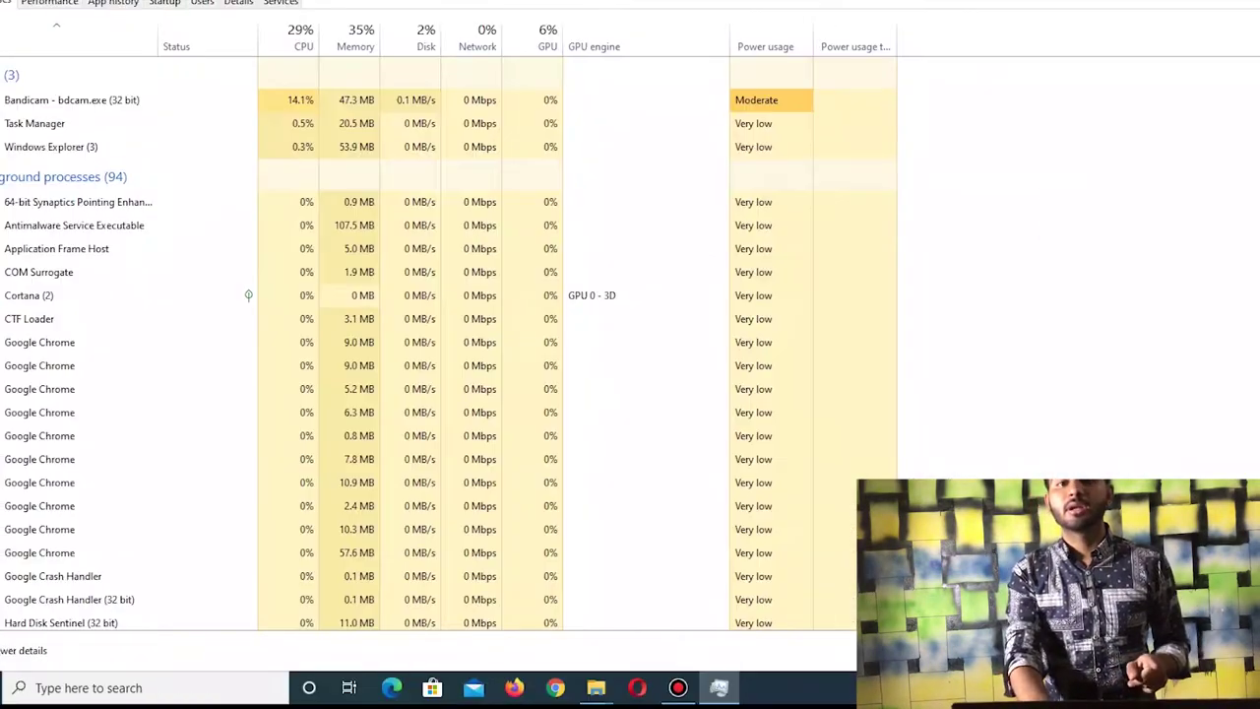
{"action": "scroll", "coordinate": [443, 344], "scroll_direction": "down", "scroll_amount": 20}
{"action": "scroll", "coordinate": [790, 157], "scroll_direction": "up", "scroll_amount": 20}
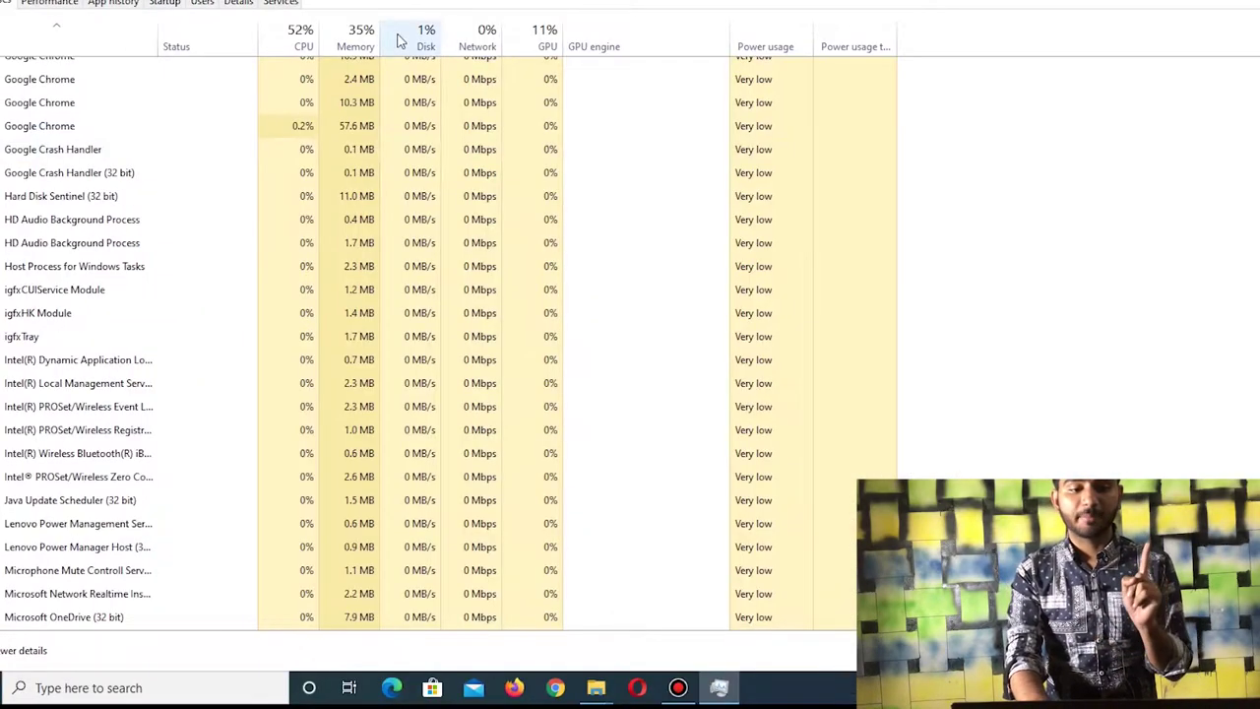
- Disable Google Chrome, Java Update Scheduler and Microsoft OneDrive in Task Manager's list of startup programs
{"action": "left_click", "coordinate": [172, 4]}
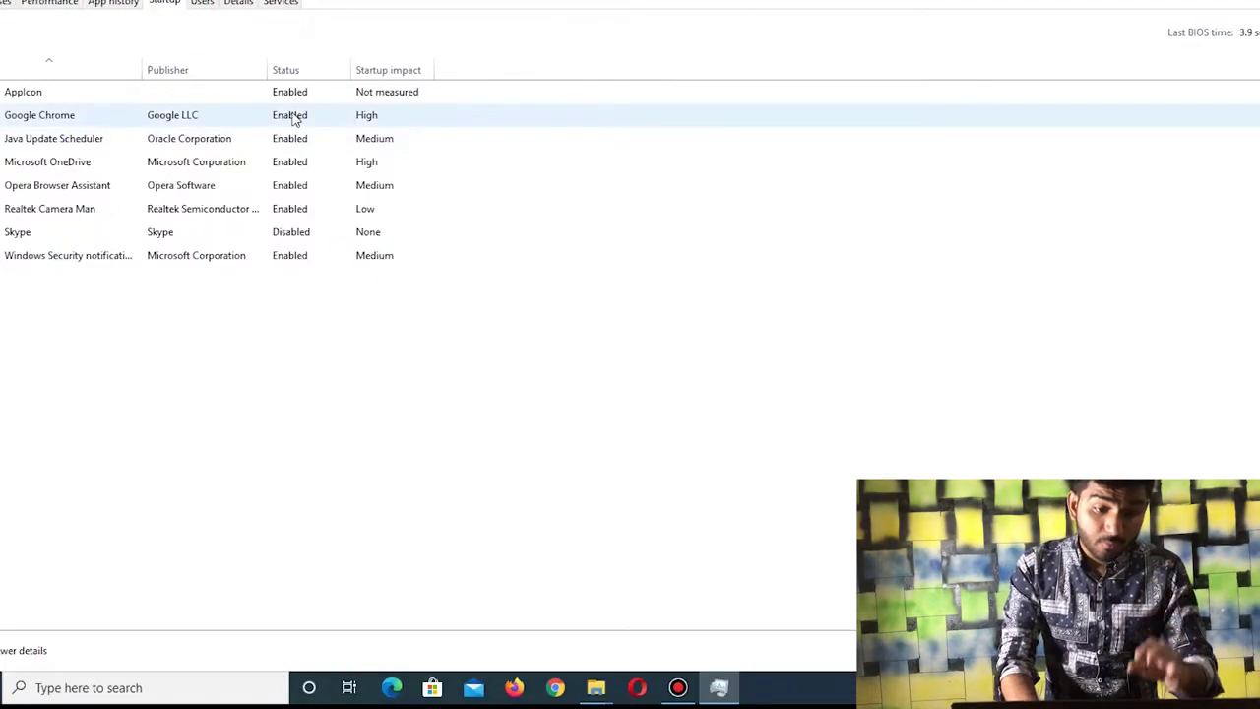
{"action": "right_click", "coordinate": [294, 116]}
{"action": "left_click", "coordinate": [330, 142]}
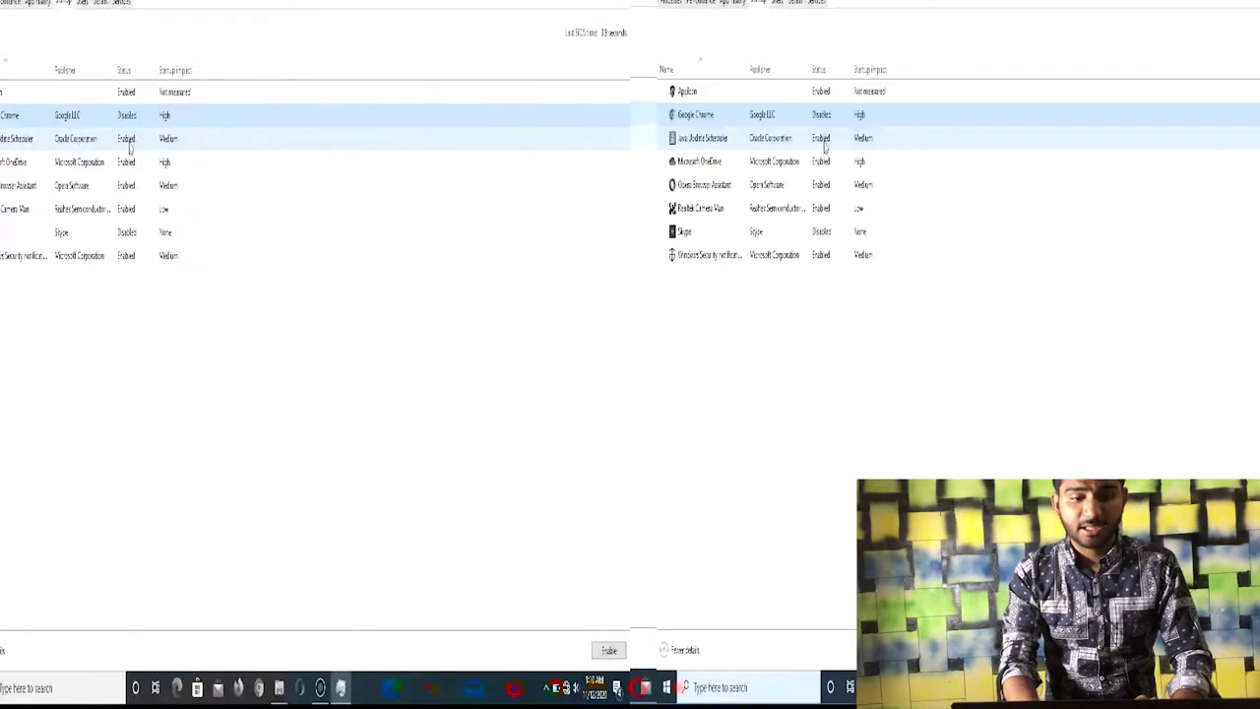
{"action": "right_click", "coordinate": [311, 141]}
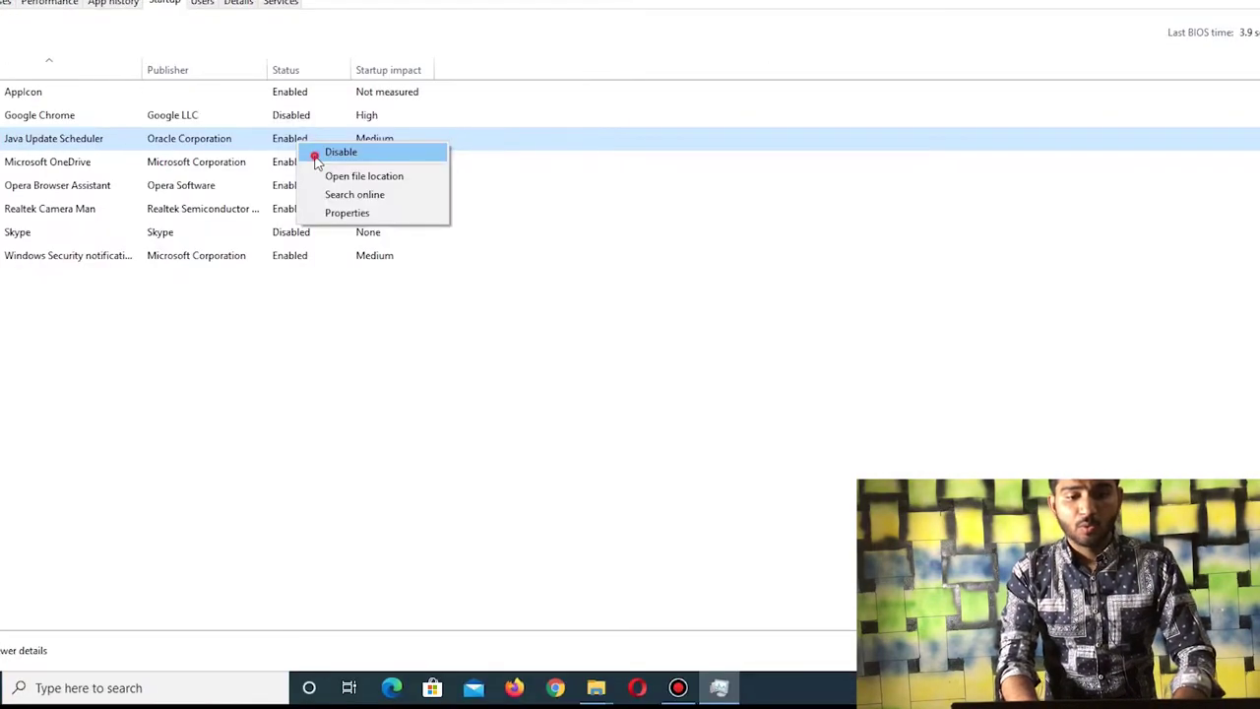
{"action": "left_click", "coordinate": [315, 154]}
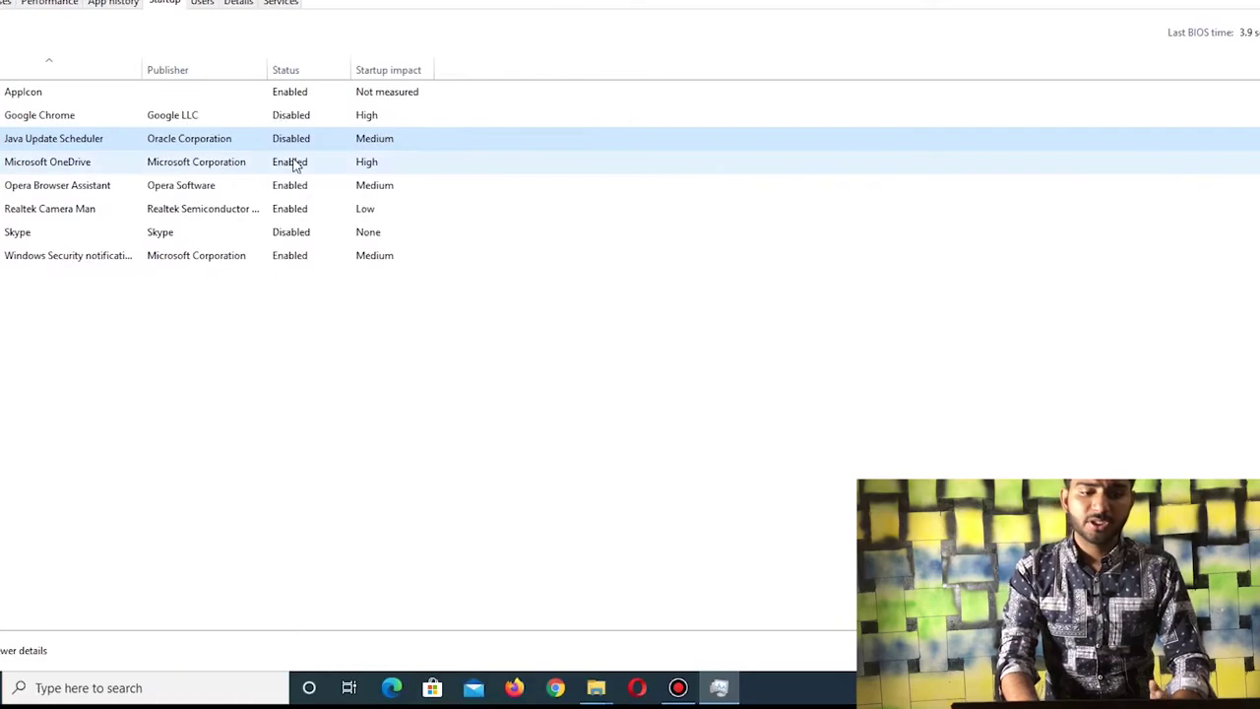
{"action": "right_click", "coordinate": [295, 162]}
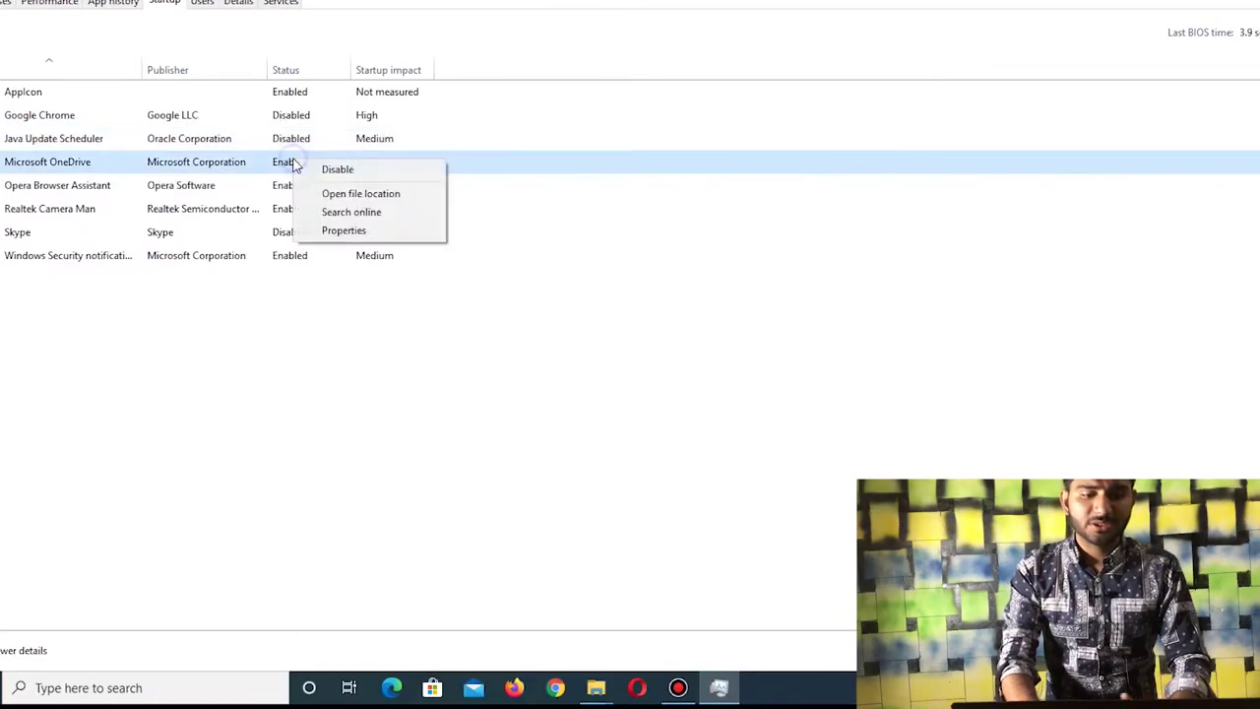
{"action": "left_click", "coordinate": [330, 172]}
- Disable the AppIcon, Opera Browser Assistant, Realtek Camera Man and Windows Security notification startup entries, and return to the desktop
{"action": "right_click", "coordinate": [280, 92]}
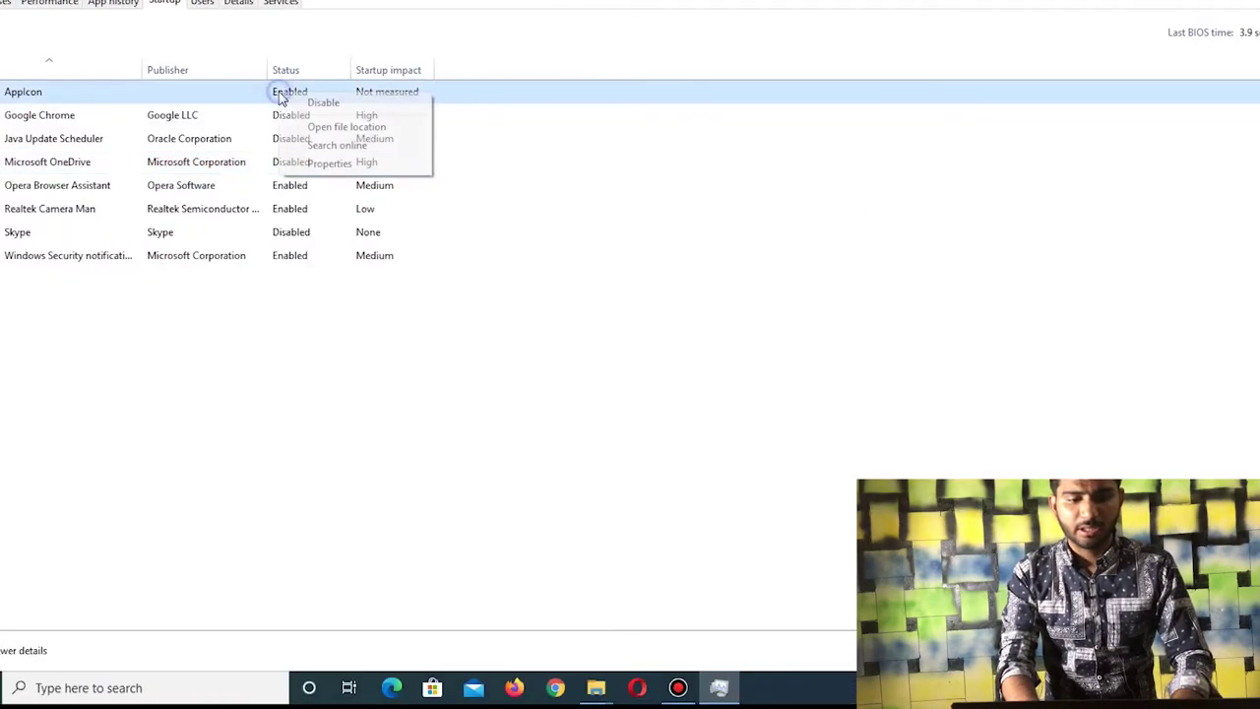
{"action": "left_click", "coordinate": [318, 108]}
{"action": "right_click", "coordinate": [291, 187]}
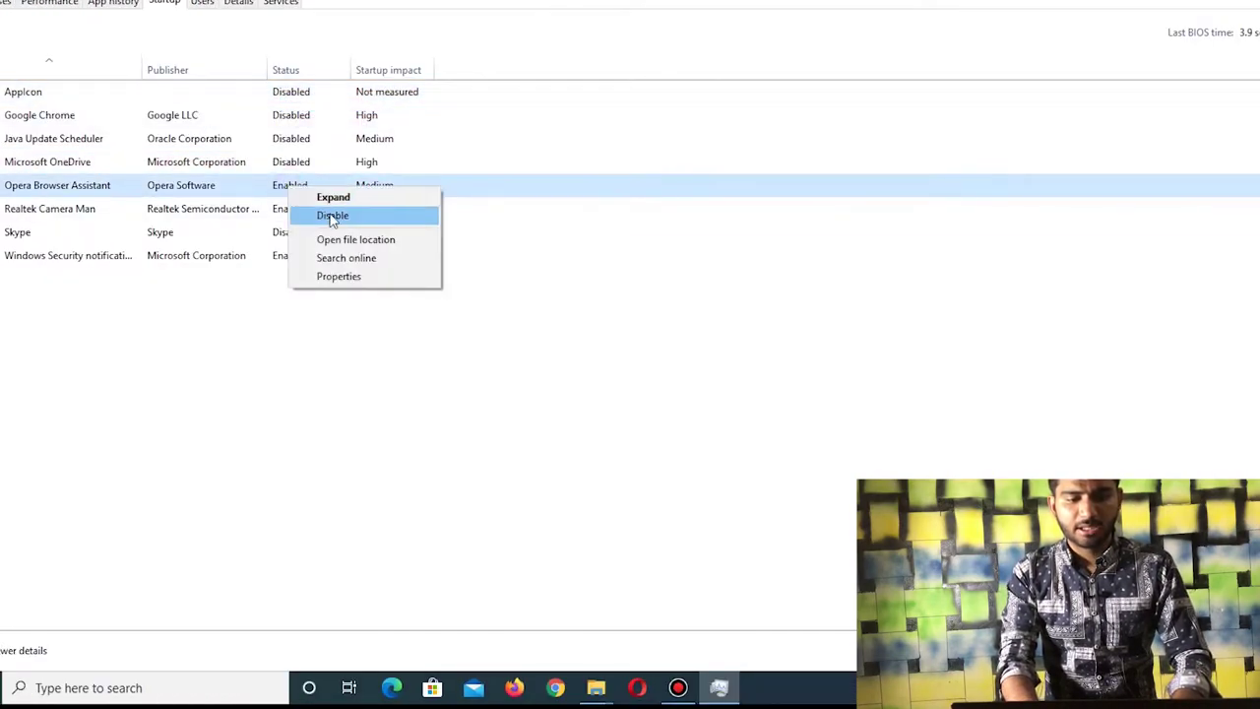
{"action": "left_click", "coordinate": [331, 215]}
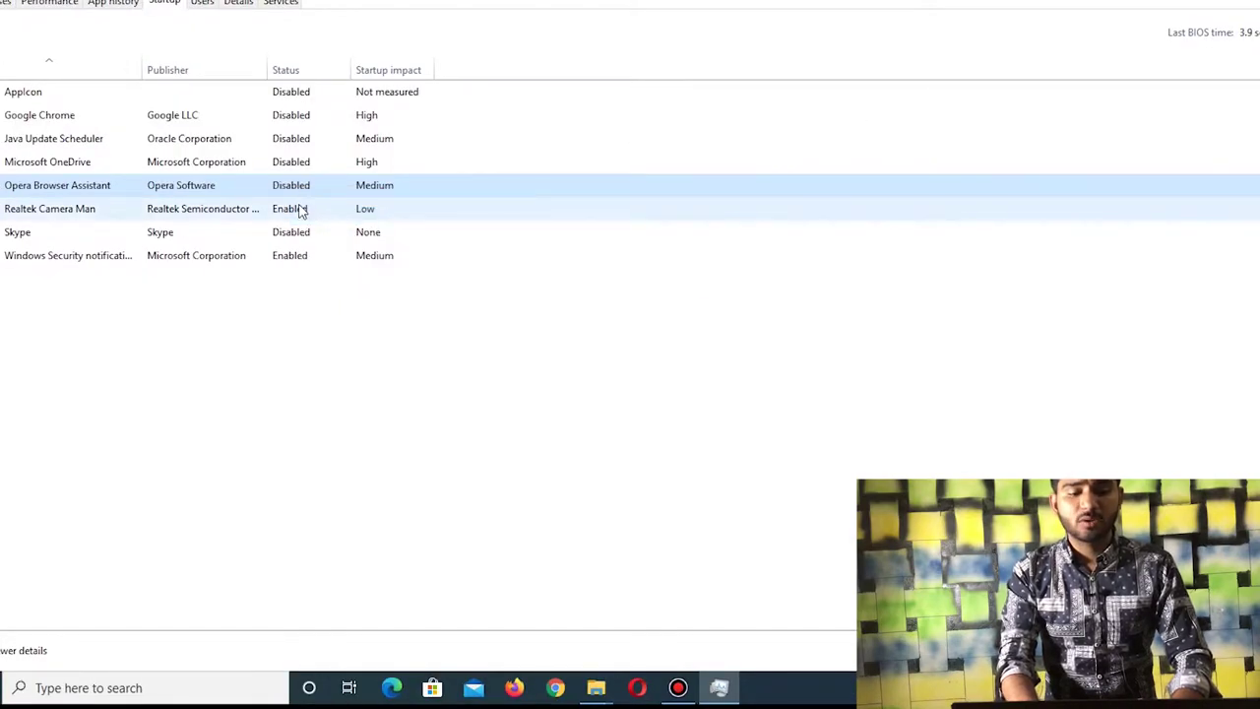
{"action": "right_click", "coordinate": [300, 210]}
{"action": "left_click", "coordinate": [328, 217]}
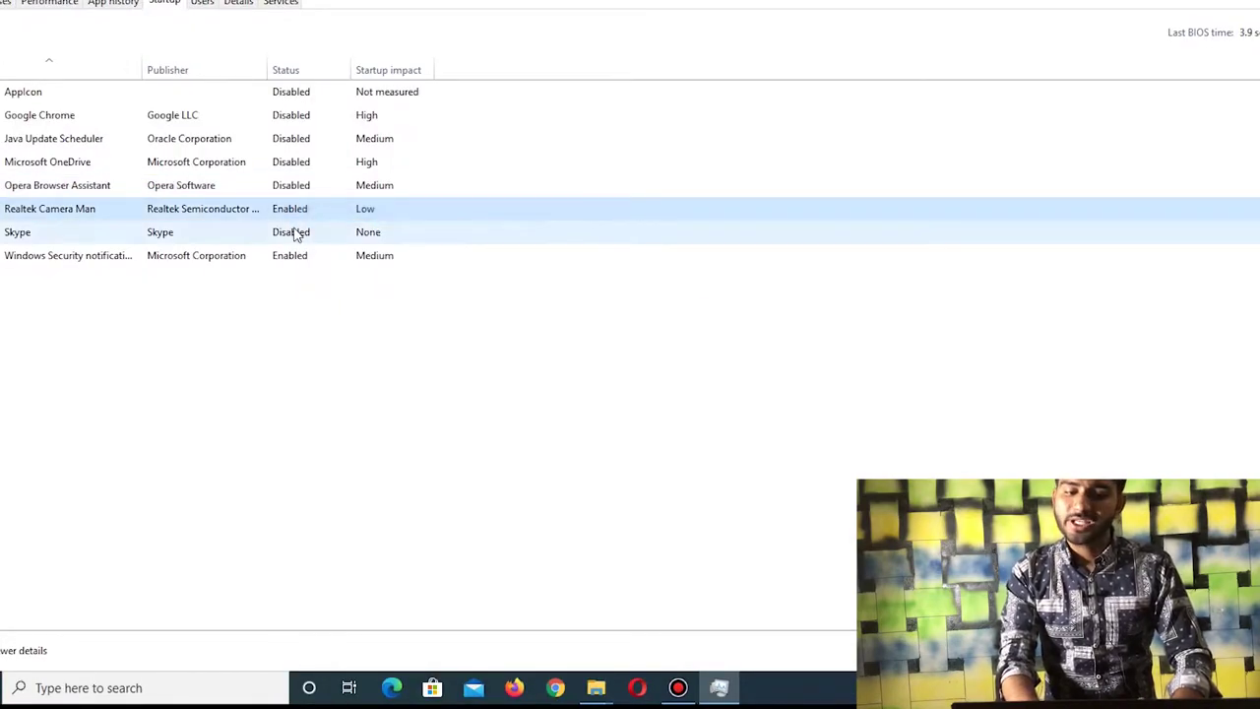
{"action": "right_click", "coordinate": [287, 254]}
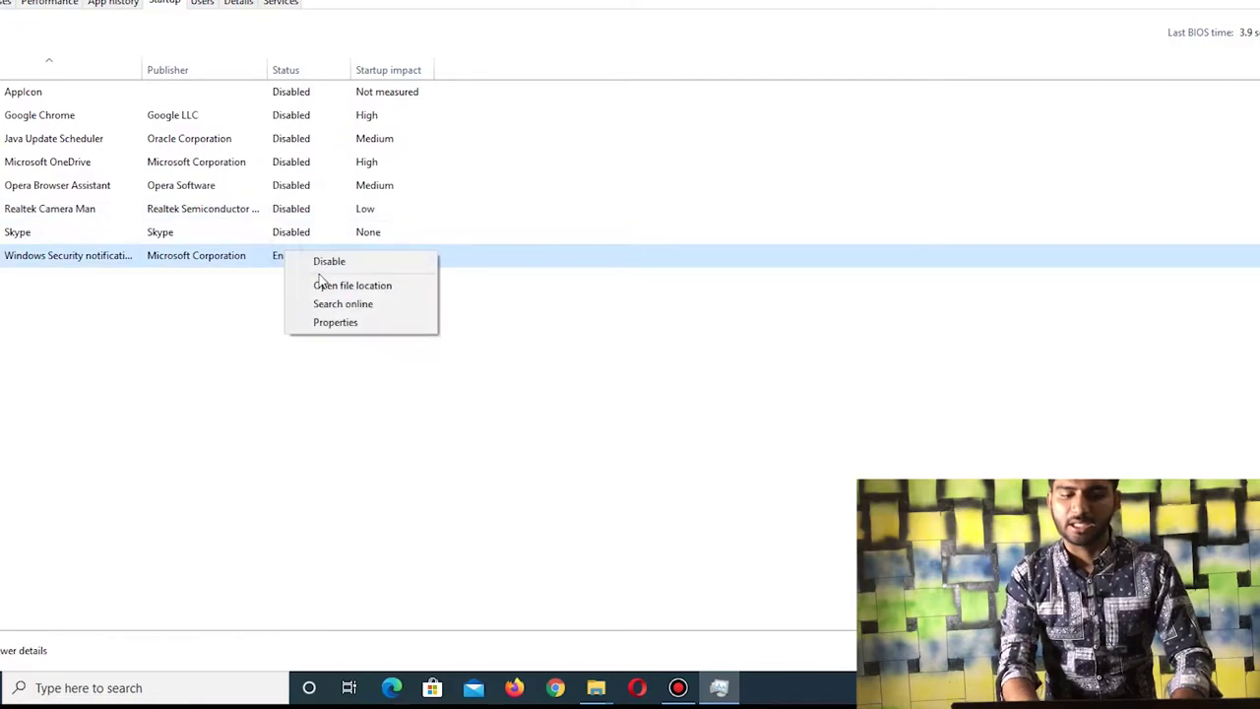
{"action": "left_click", "coordinate": [323, 264]}
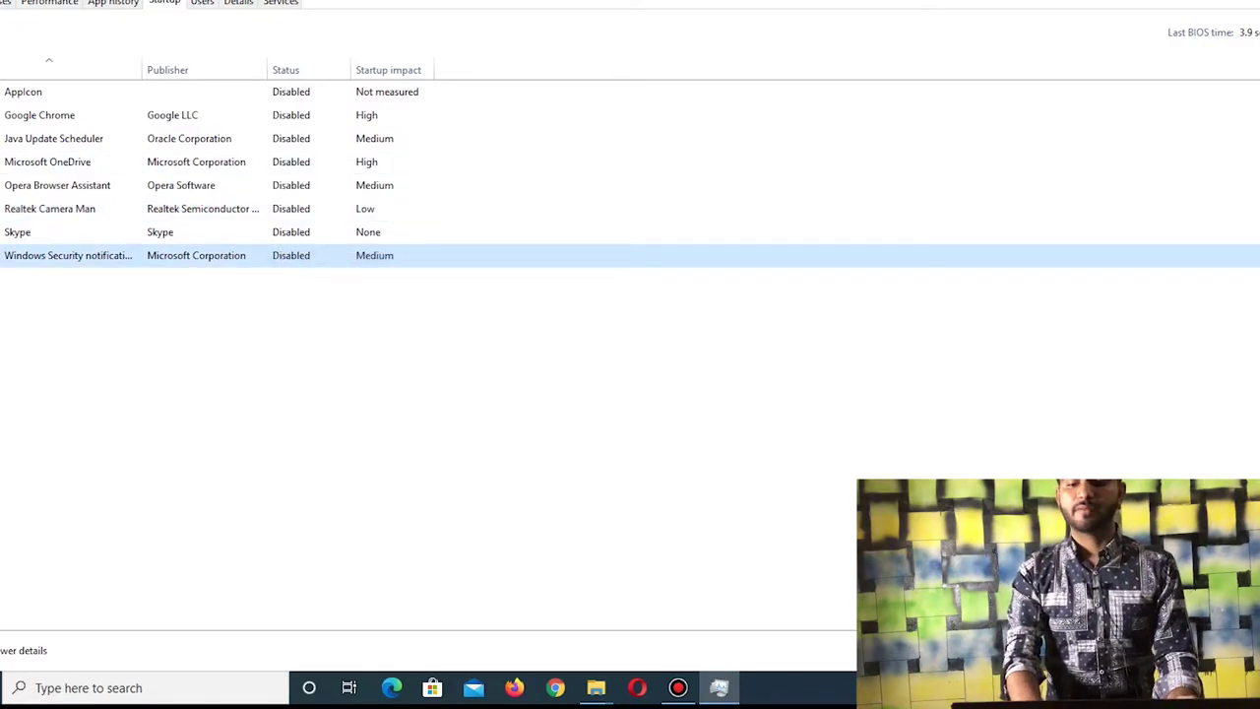
{"action": "key", "text": "super+d"}
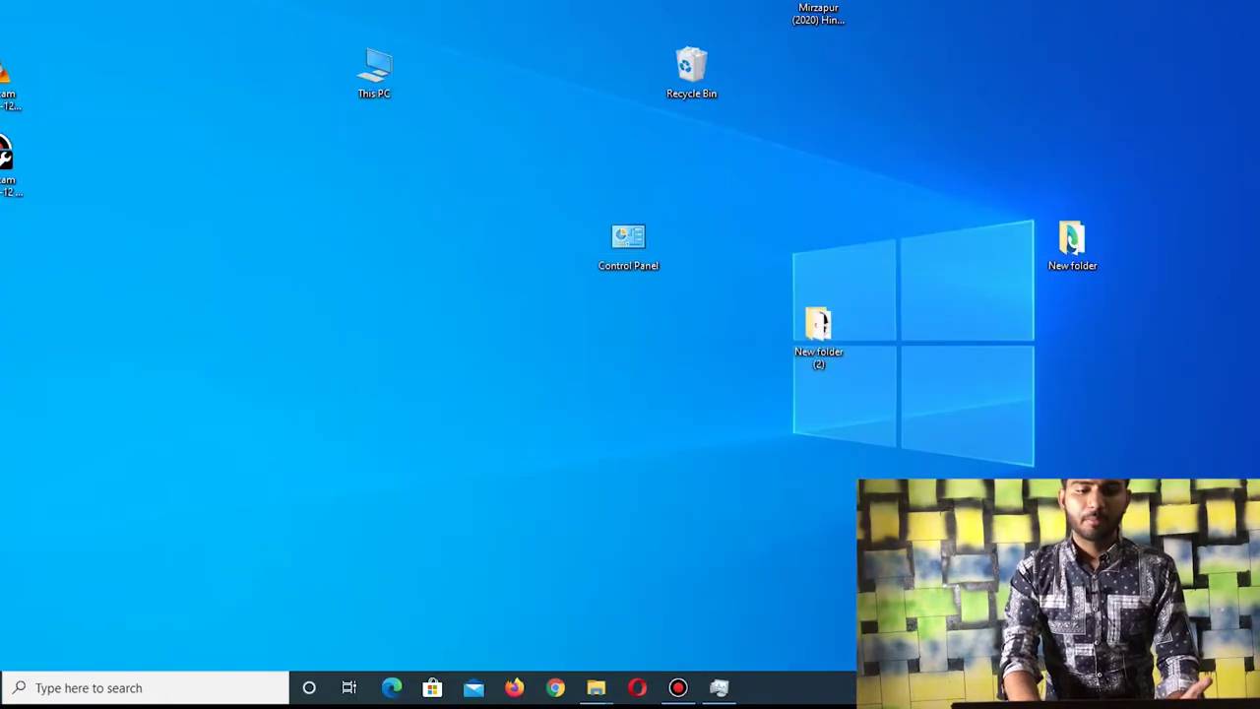
- Find and open Control Panel through Windows search and change its view to Small icons
{"action": "left_click", "coordinate": [98, 687]}
{"action": "type", "text": "control Panel"}
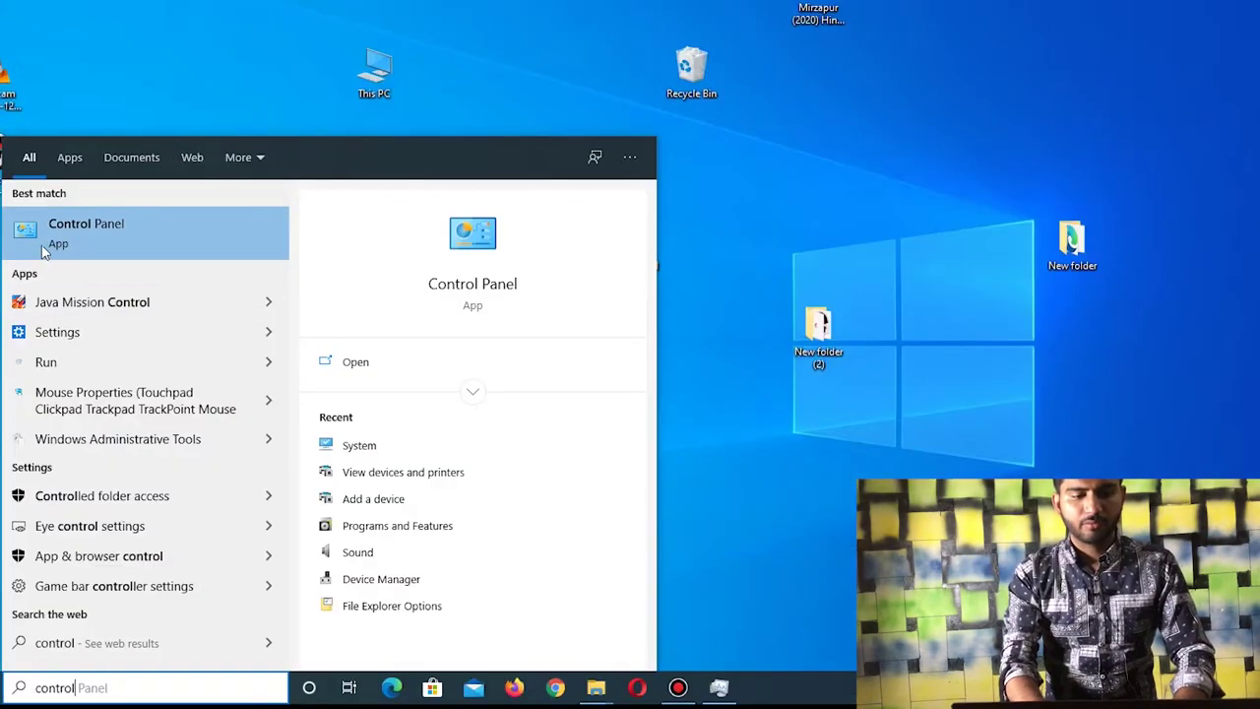
{"action": "left_click", "coordinate": [42, 247]}
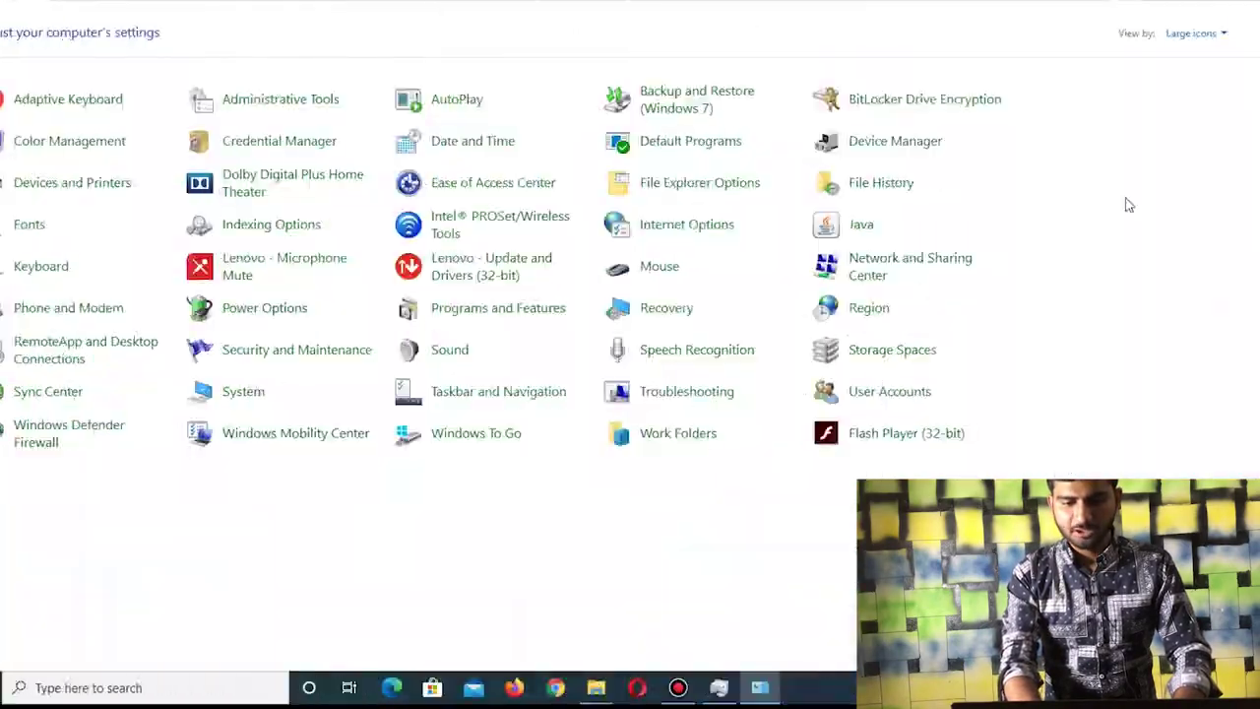
{"action": "left_click", "coordinate": [1186, 36]}
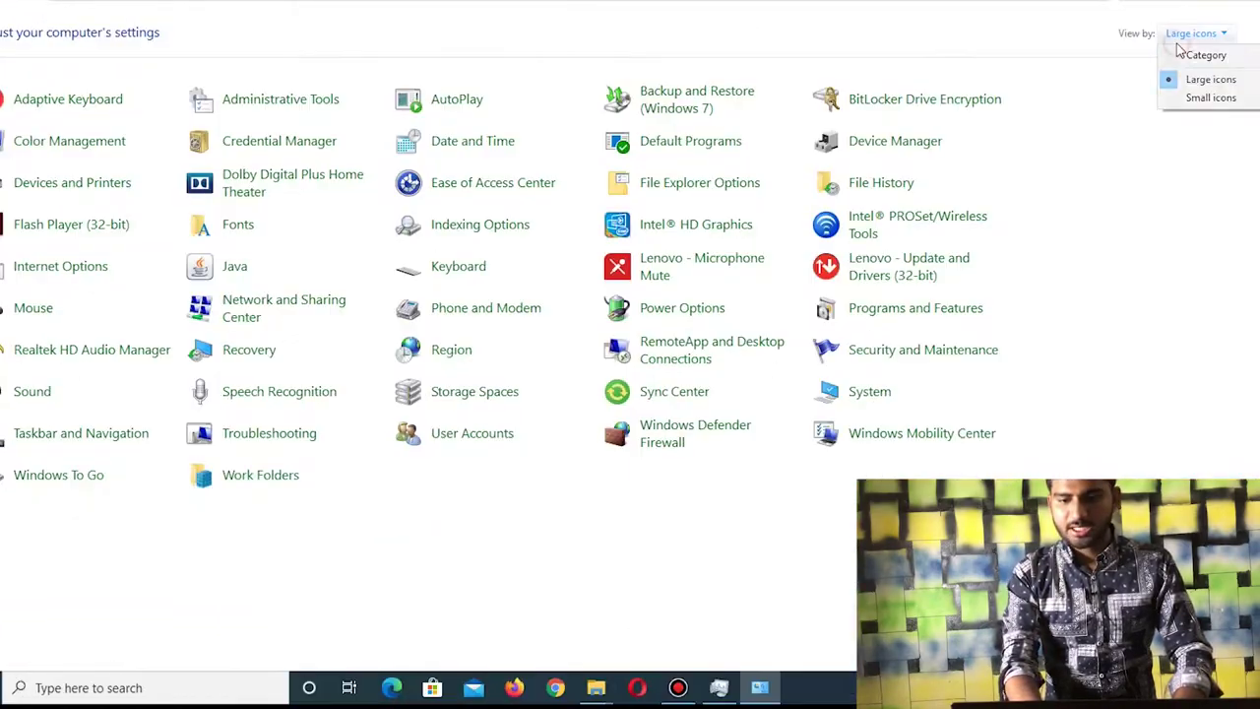
{"action": "left_click", "coordinate": [1209, 99]}
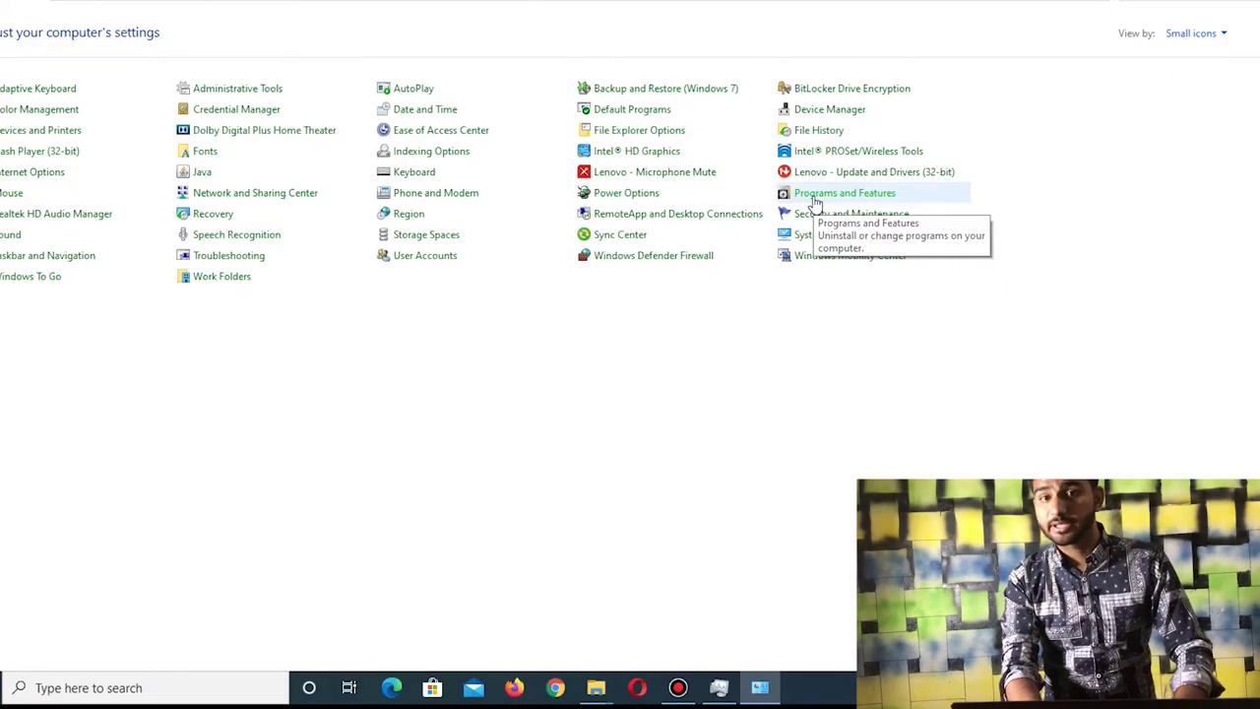
- Open Programs and Features, look through the installed programs, and uninstall Namecheap VPN, confirming the removal
{"action": "left_click", "coordinate": [813, 197]}
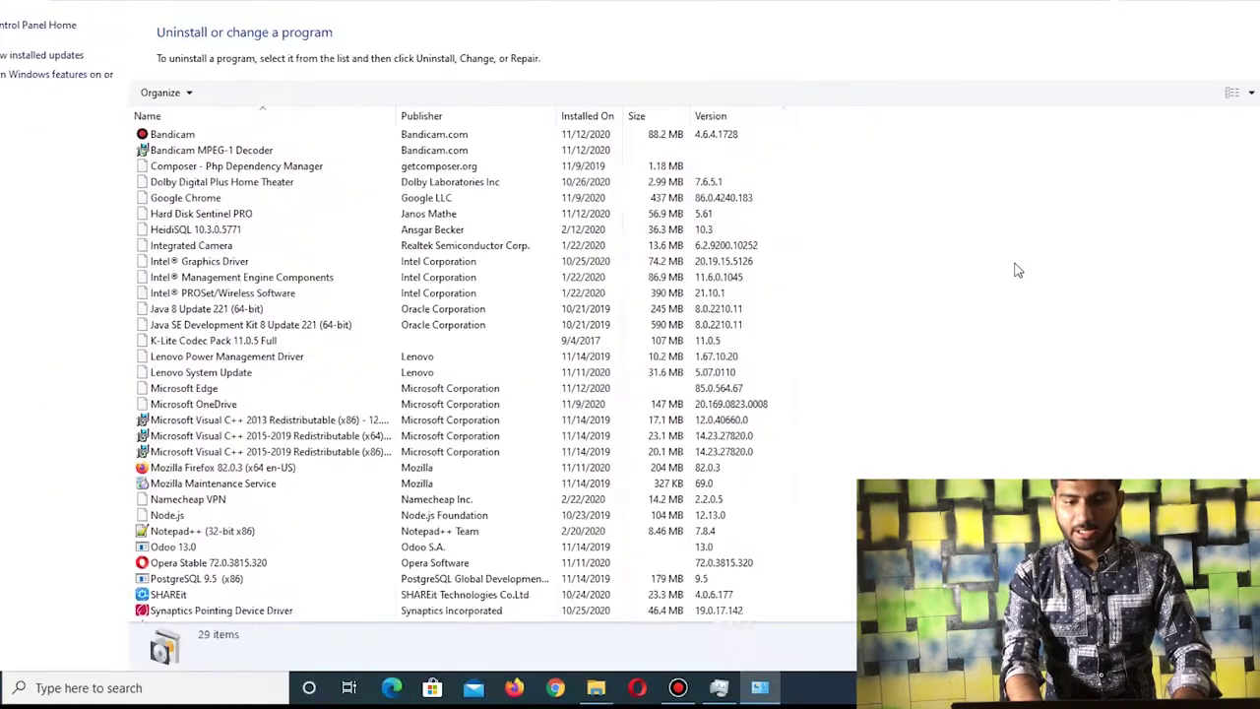
{"action": "scroll", "coordinate": [1018, 270], "scroll_direction": "up", "scroll_amount": 2}
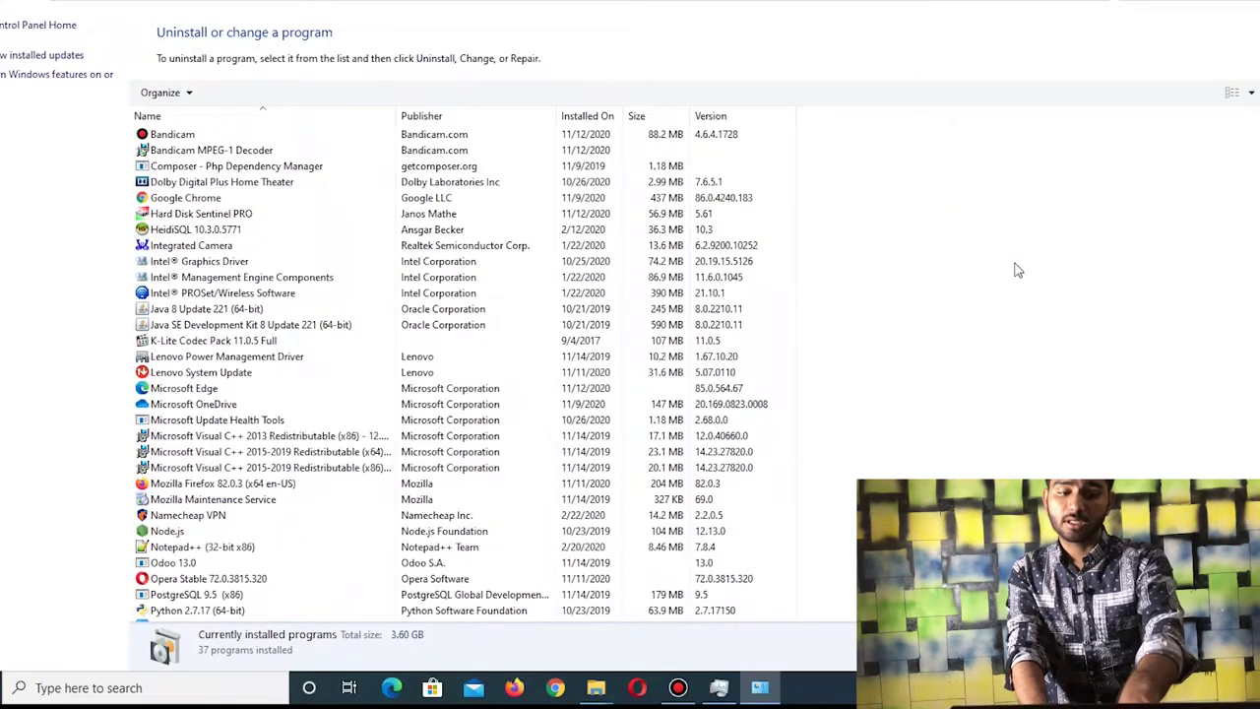
{"action": "scroll", "coordinate": [1018, 269], "scroll_direction": "down", "scroll_amount": 2}
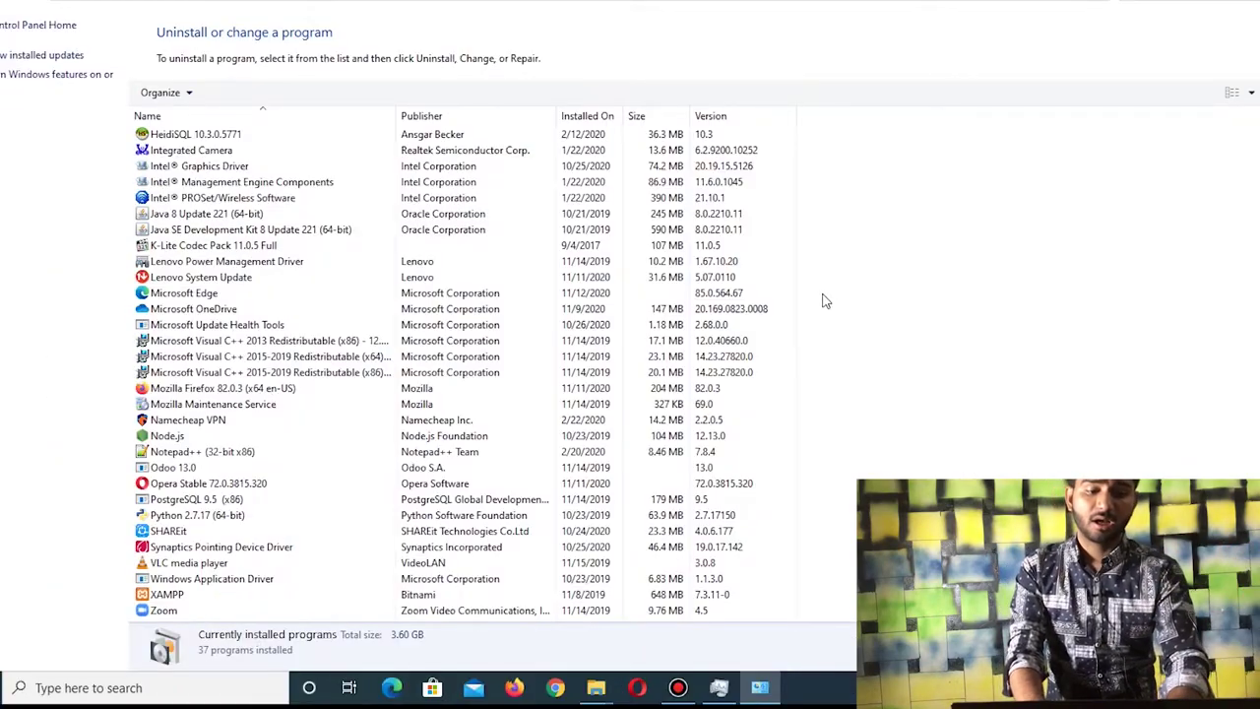
{"action": "left_click", "coordinate": [209, 421]}
{"action": "right_click", "coordinate": [210, 424]}
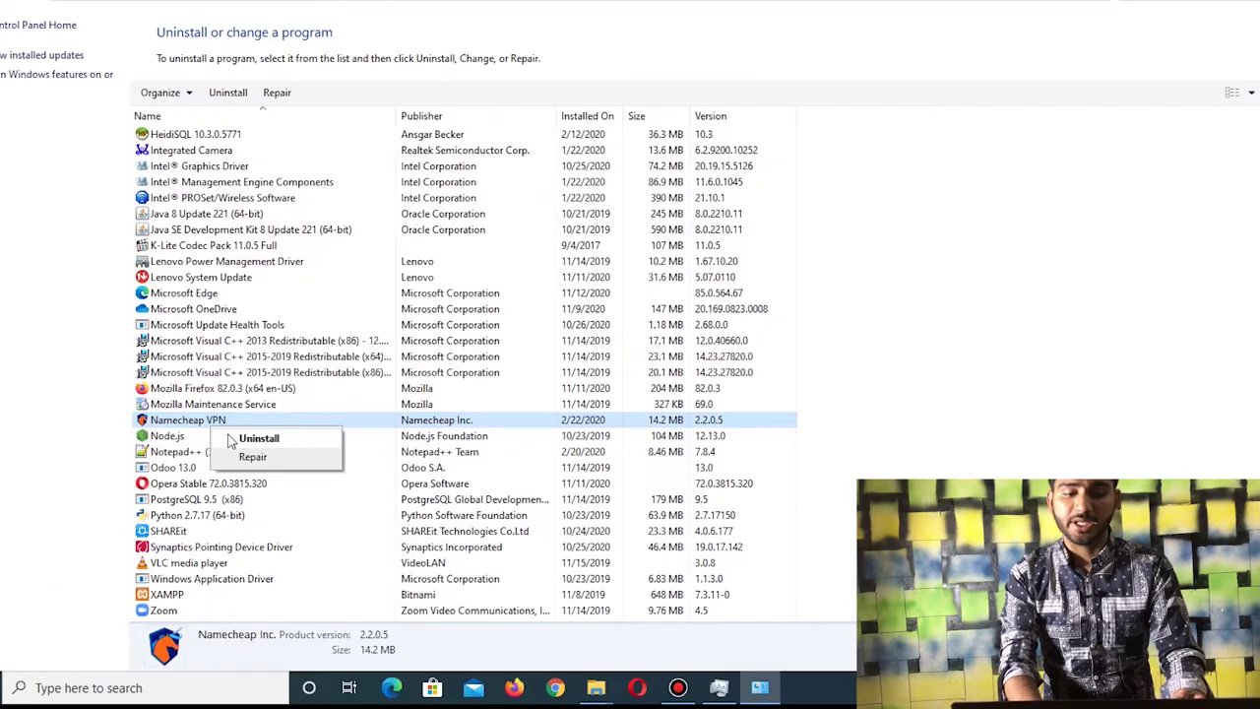
{"action": "left_click", "coordinate": [236, 438]}
{"action": "left_click", "coordinate": [714, 319]}
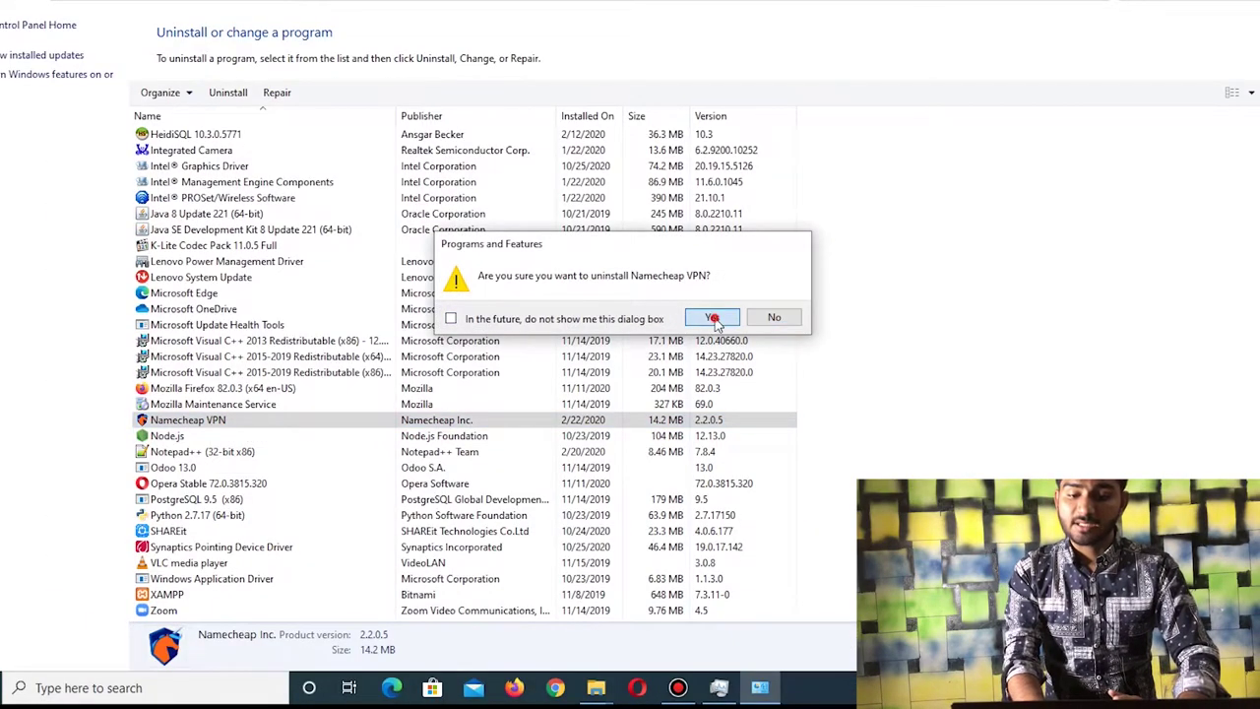